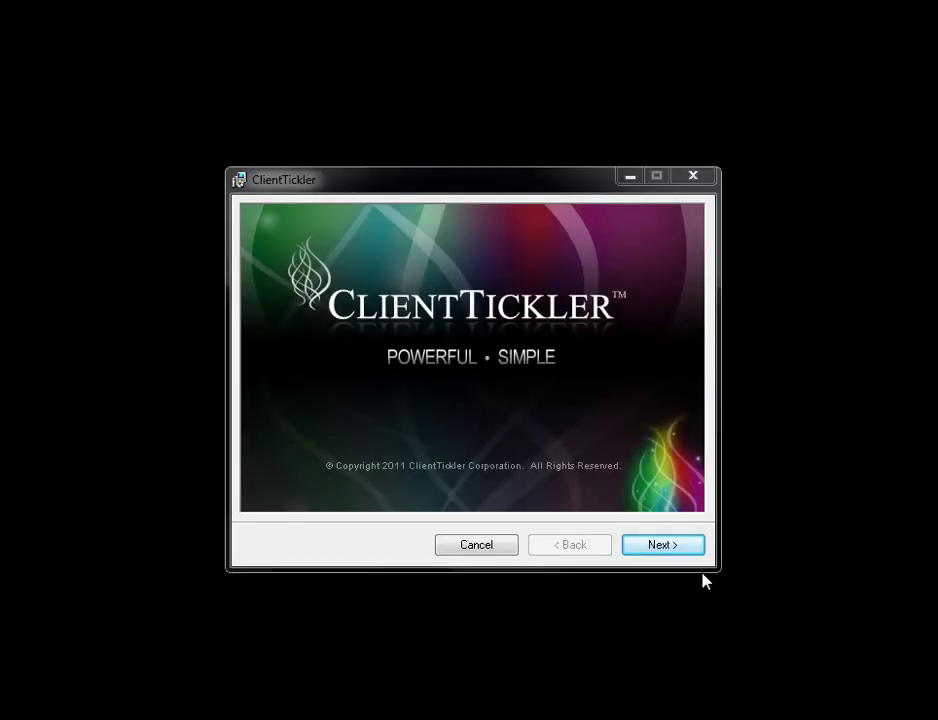
Accept the licence agreement and install ClientTickler into the default C:\Program Files (x86)\ClientTickler\ folder.
left_click(688, 545)
left_click(690, 547)
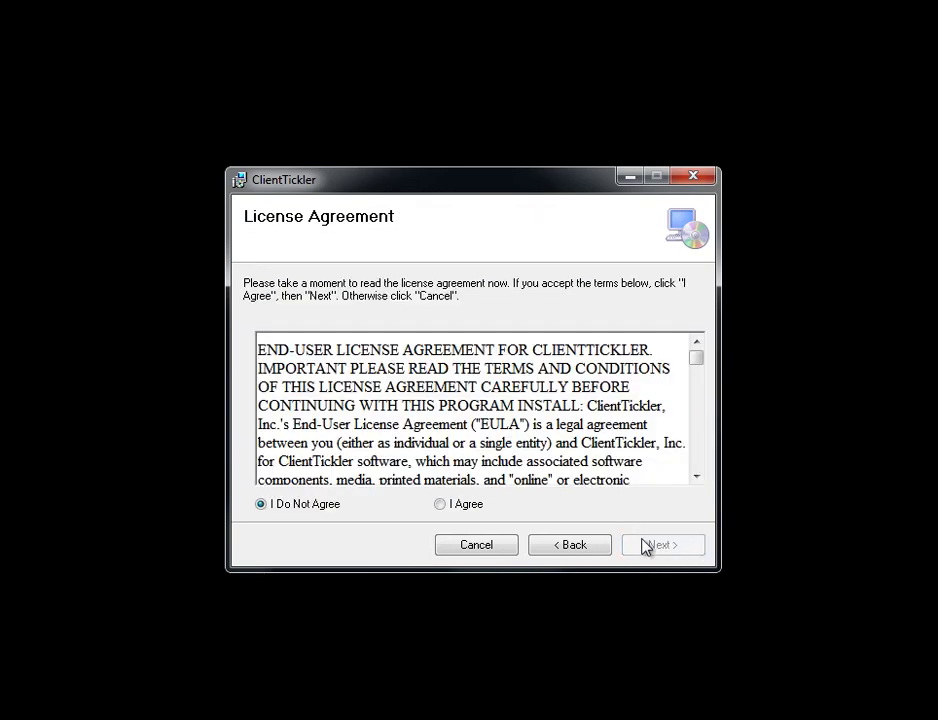
left_click(440, 505)
left_click(686, 556)
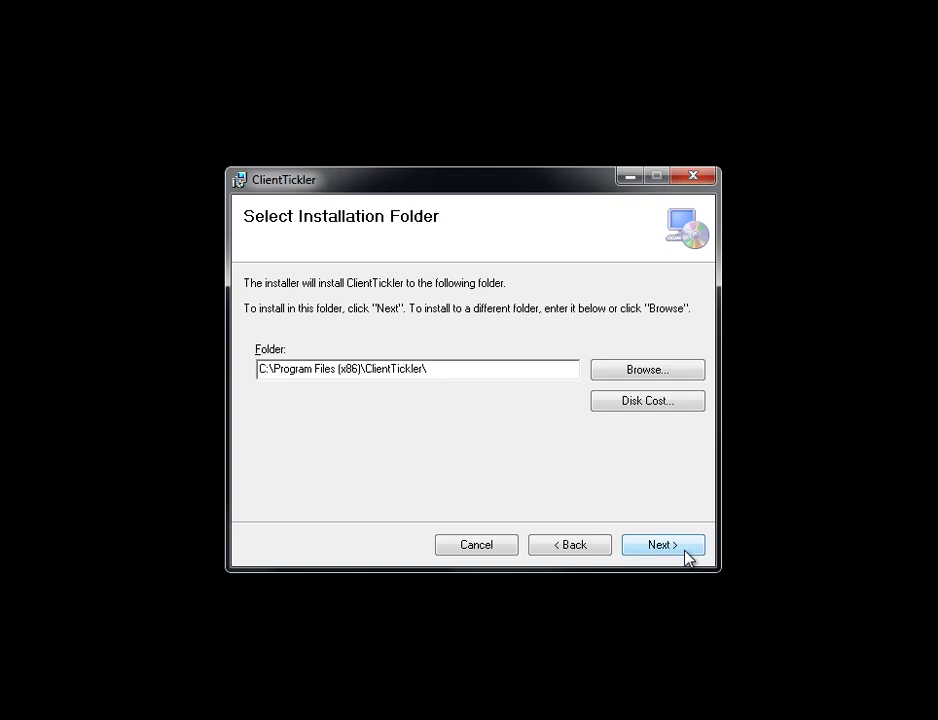
left_click(688, 557)
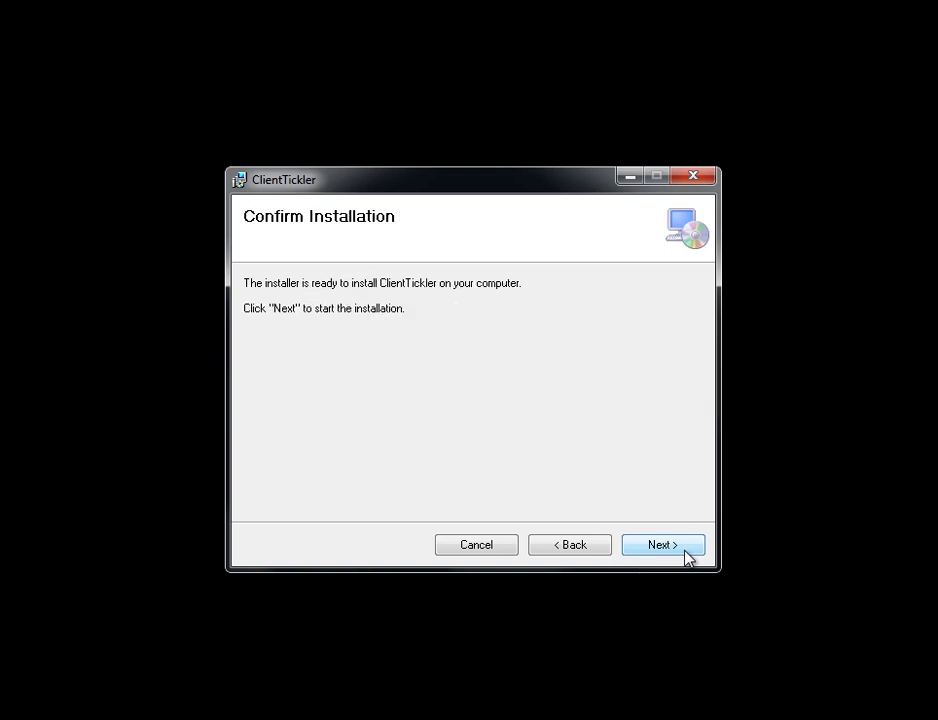
left_click(663, 545)
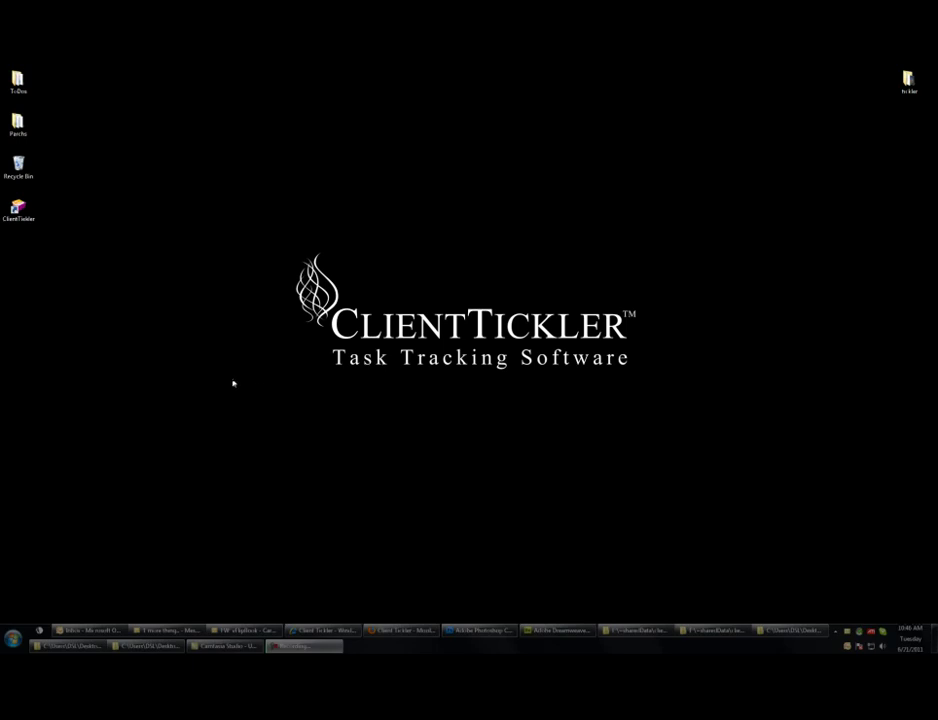
Launch ClientTickler from its desktop shortcut and let the startup wizard initialize.
double_click(19, 216)
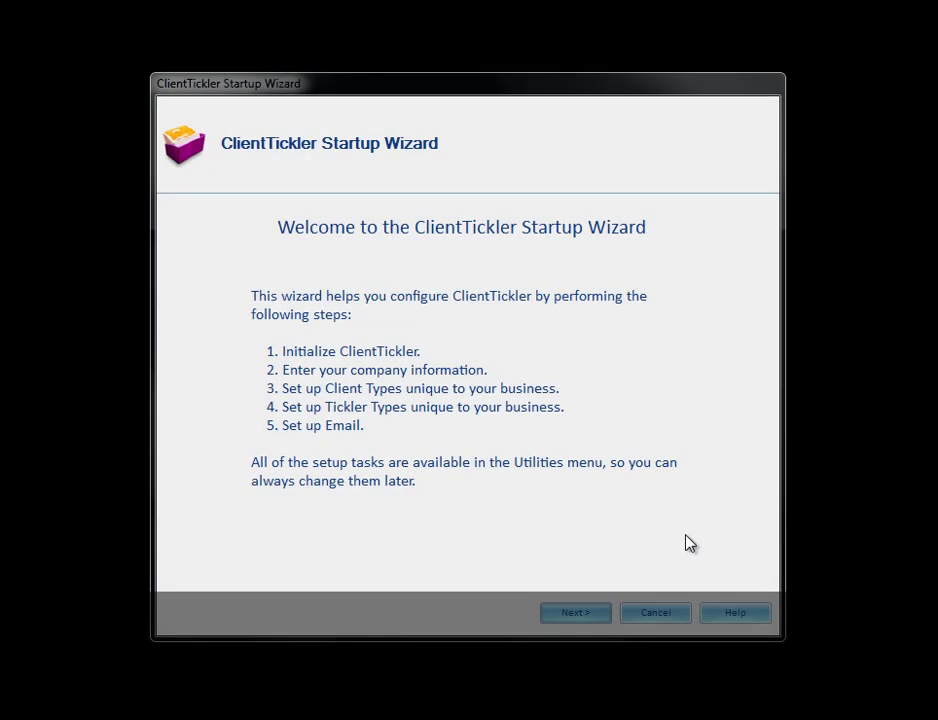
left_click(579, 613)
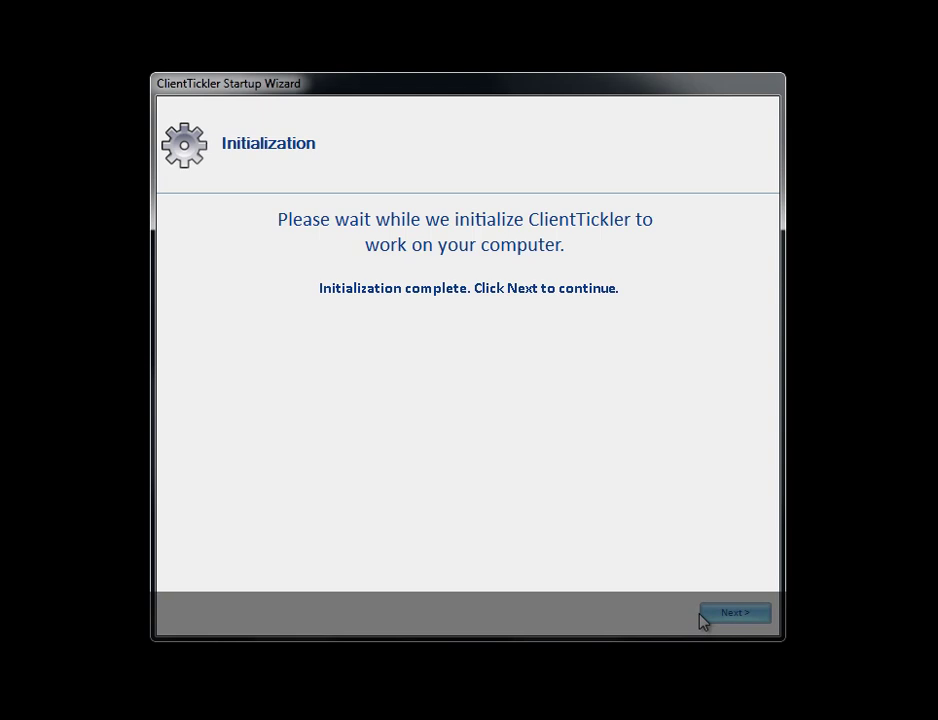
left_click(733, 616)
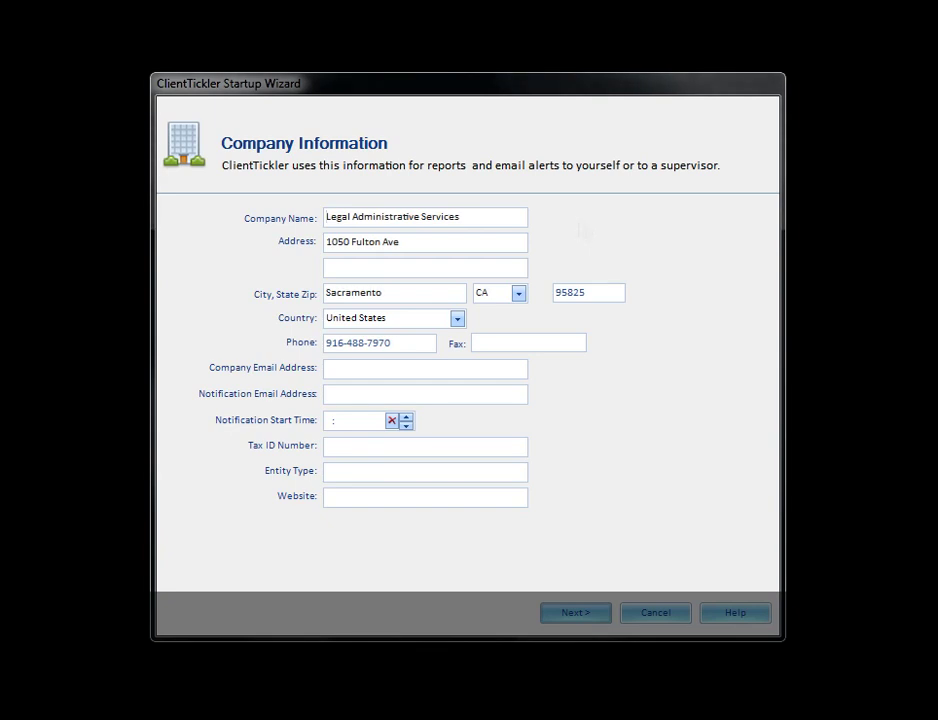
Check the company details, enter the company and notification e-mail addresses, and set notification time to 1:00 AM.
left_click_drag(469, 217, 314, 220)
left_click_drag(419, 247, 319, 245)
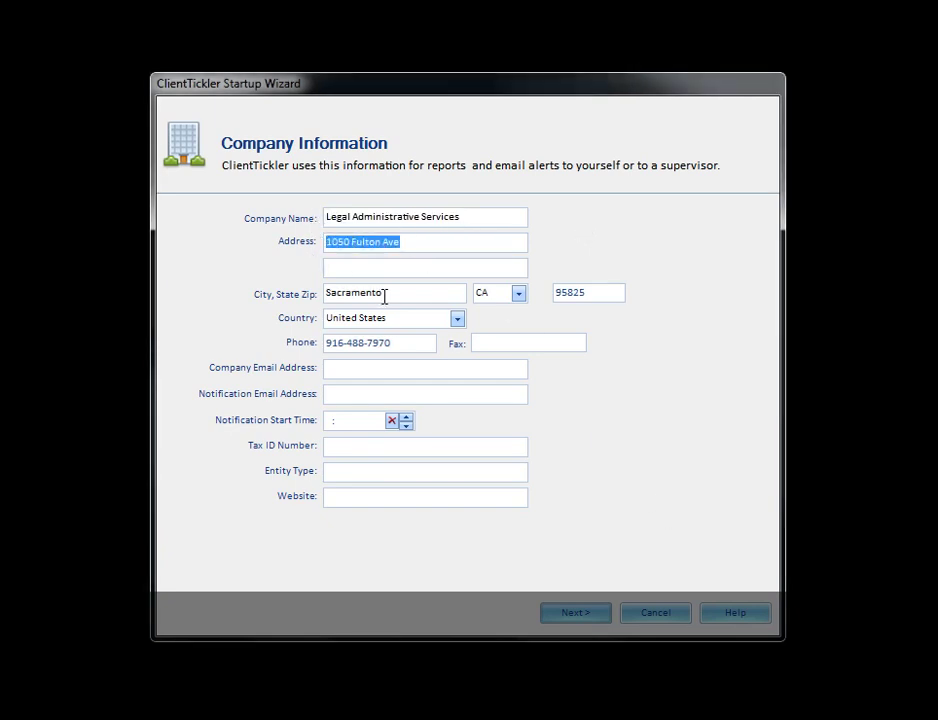
left_click_drag(383, 296, 312, 297)
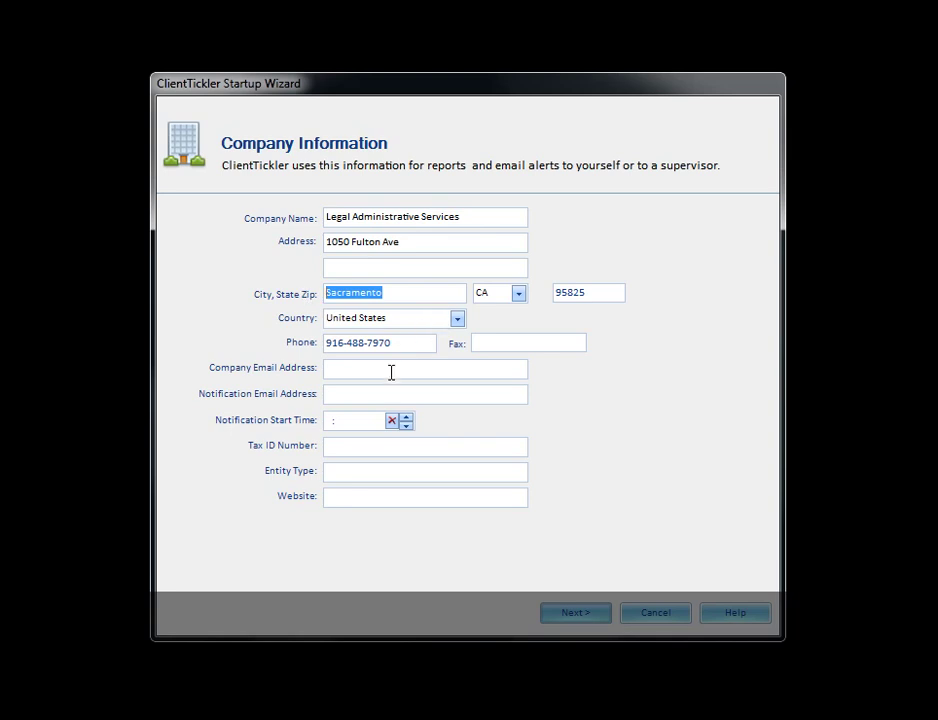
left_click(391, 373)
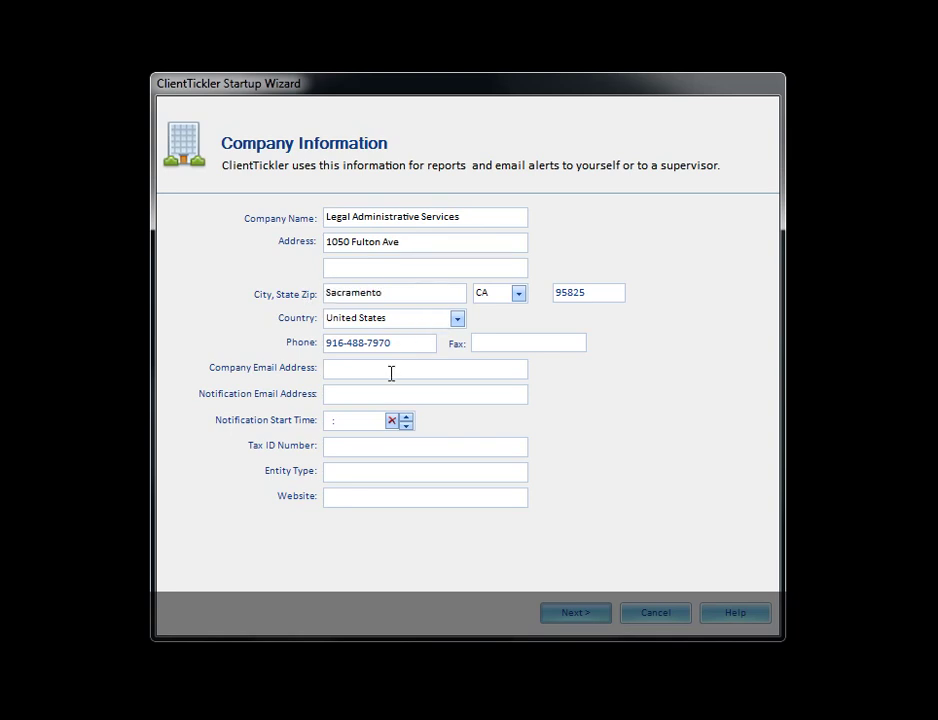
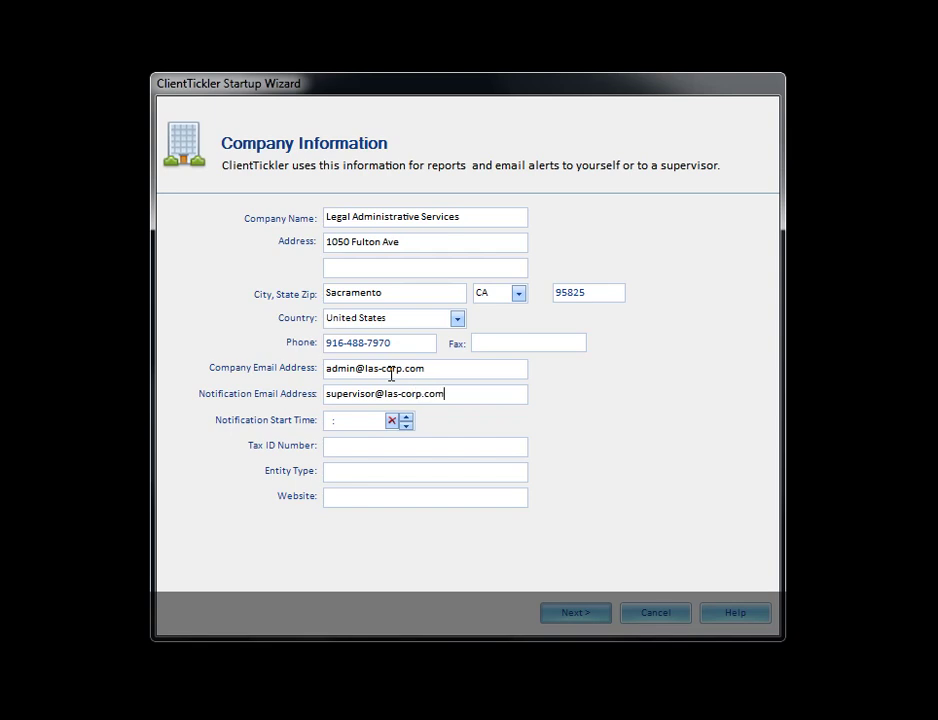
left_click(408, 422)
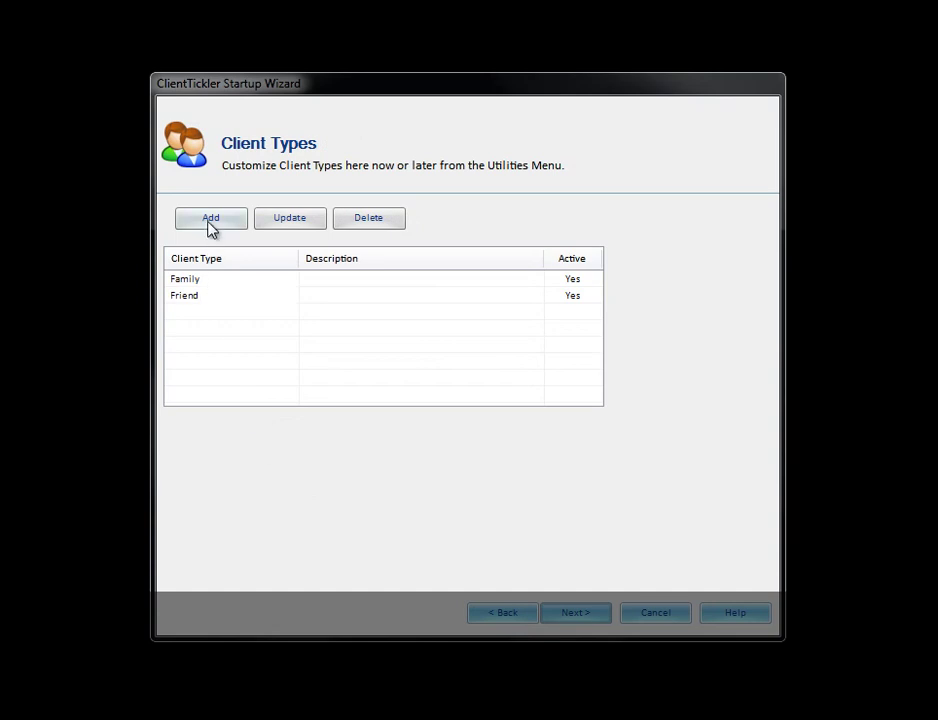
Create a 'Customer' client type in the Client Type Editor and save it.
left_click(210, 222)
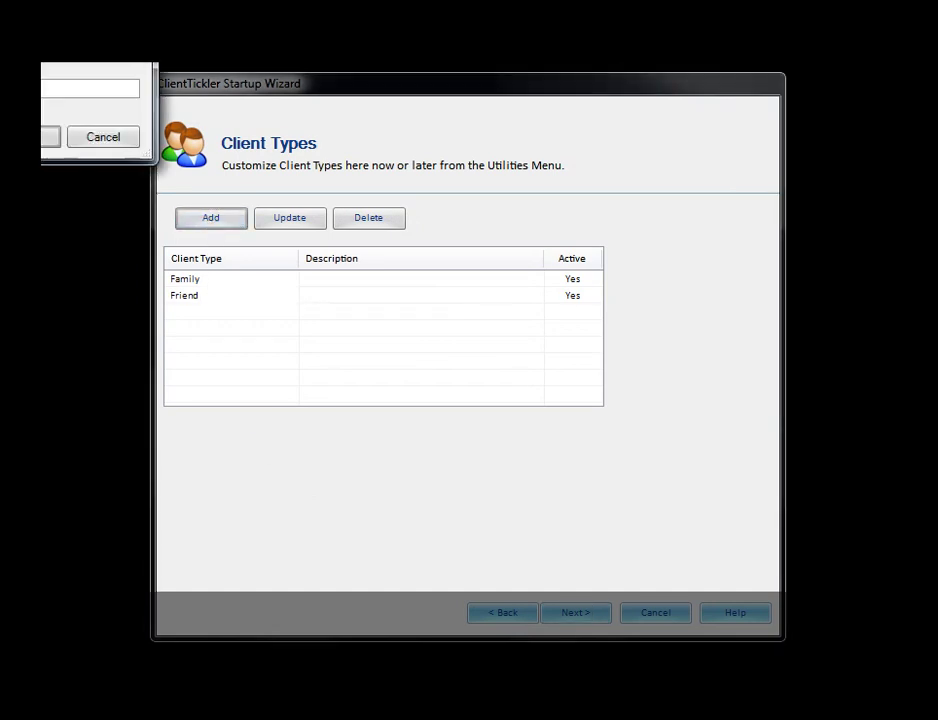
left_click_drag(10, 50, 483, 403)
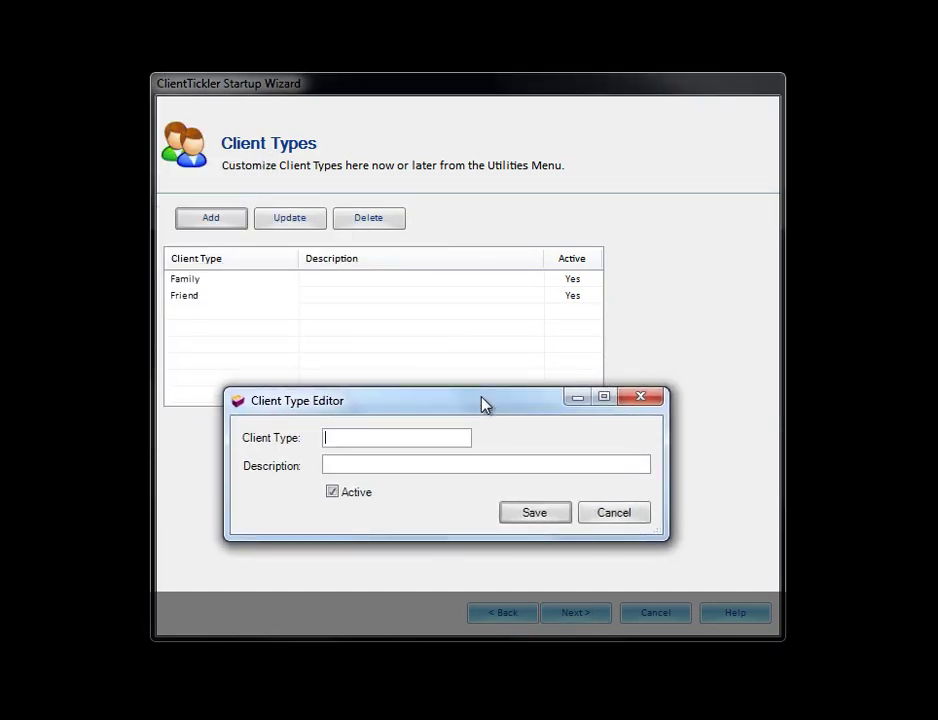
type("Customer")
left_click(442, 461)
left_click(530, 514)
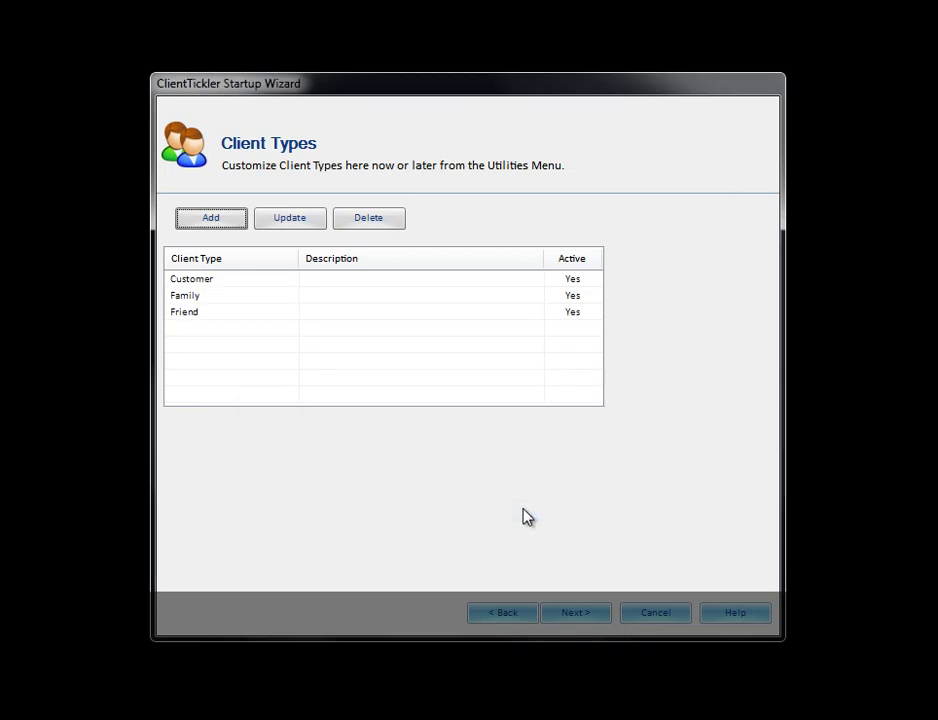
left_click(574, 616)
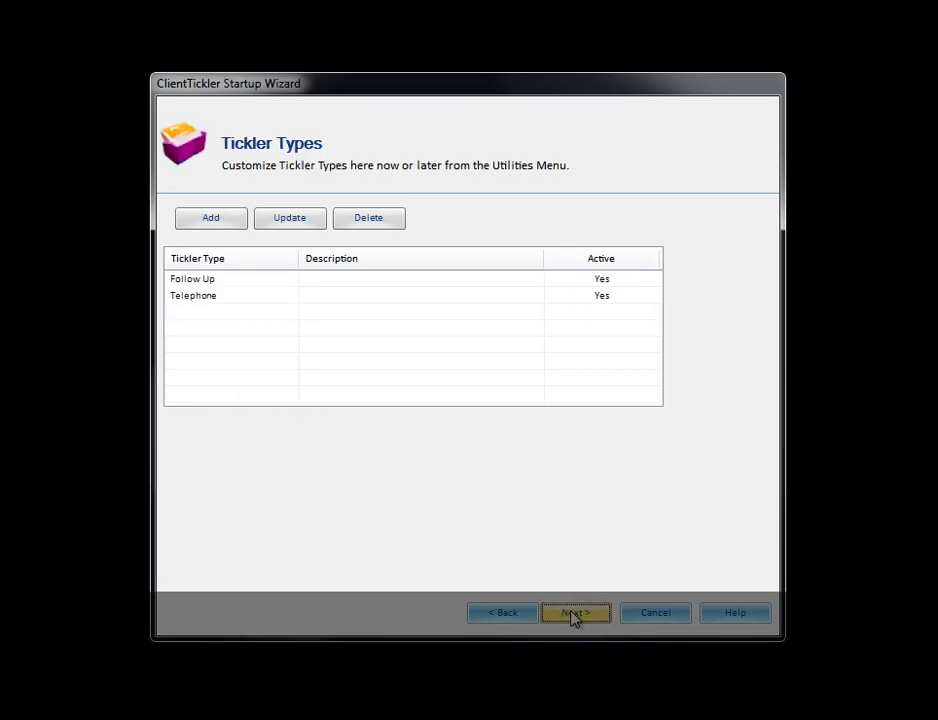
Create an 'E-mail' tickler type in the Tickler Type Editor and save it.
left_click(233, 226)
left_click_drag(67, 80, 497, 341)
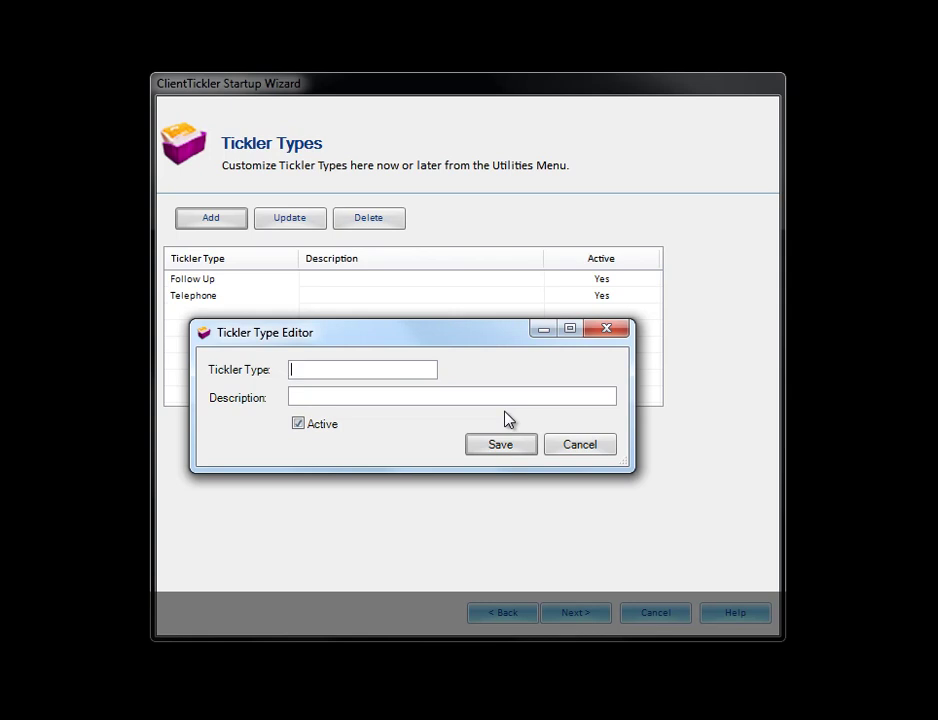
type("E-mail")
left_click(525, 448)
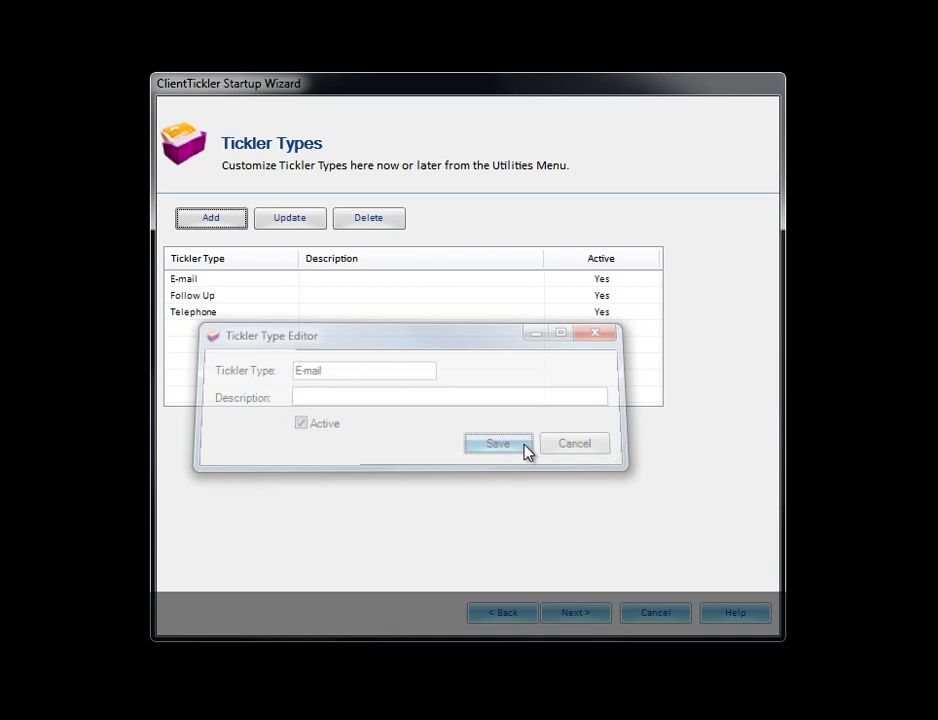
left_click(577, 614)
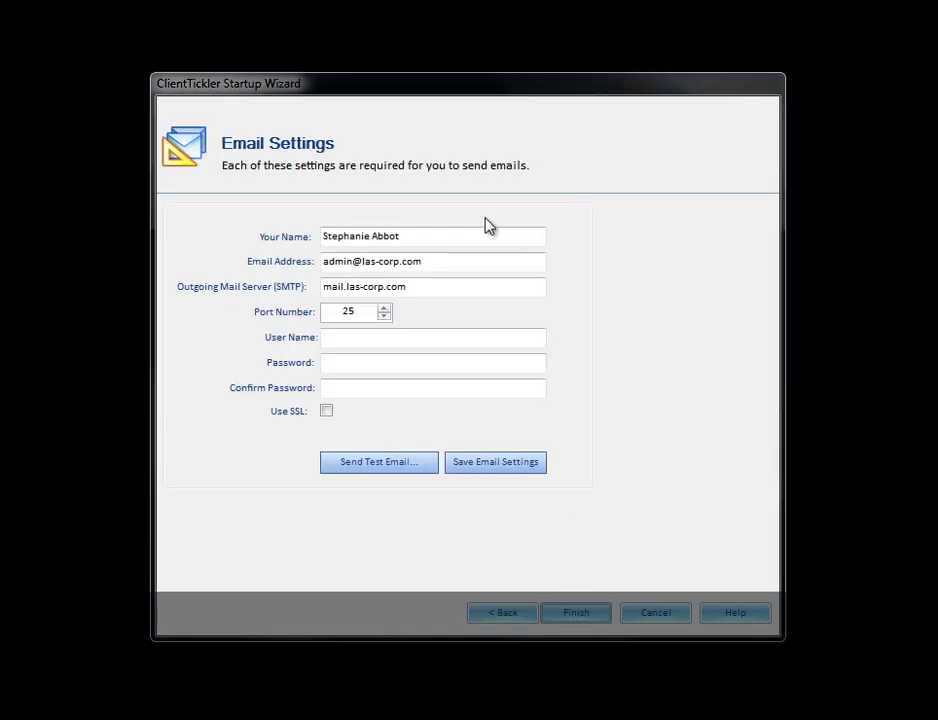
Check the sender name, outgoing server mail.las-corp.com and port 25.
left_click_drag(427, 236, 287, 237)
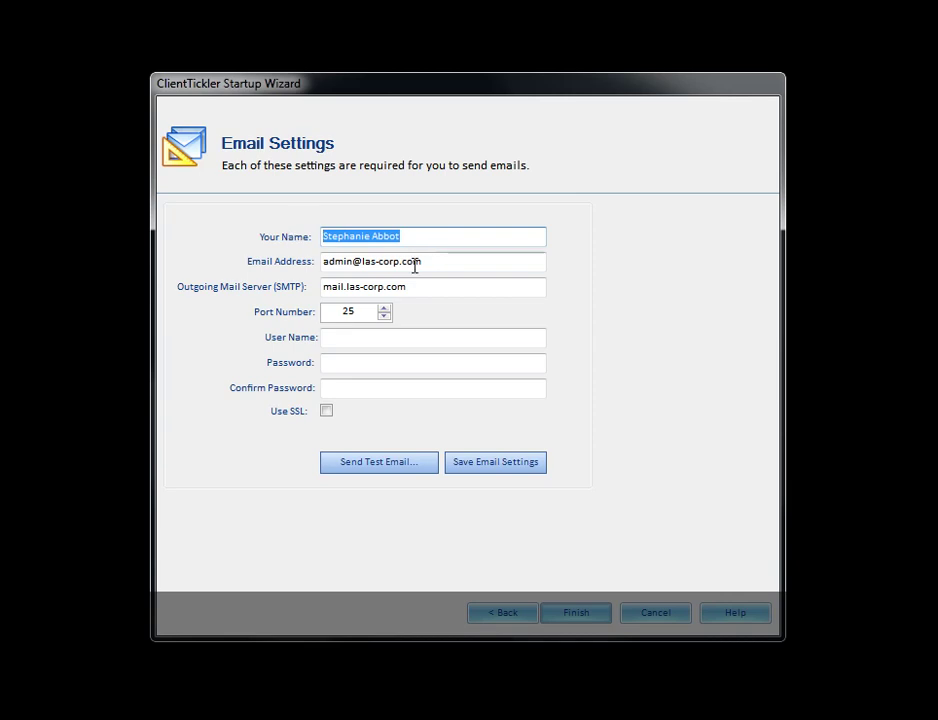
left_click_drag(452, 266, 293, 262)
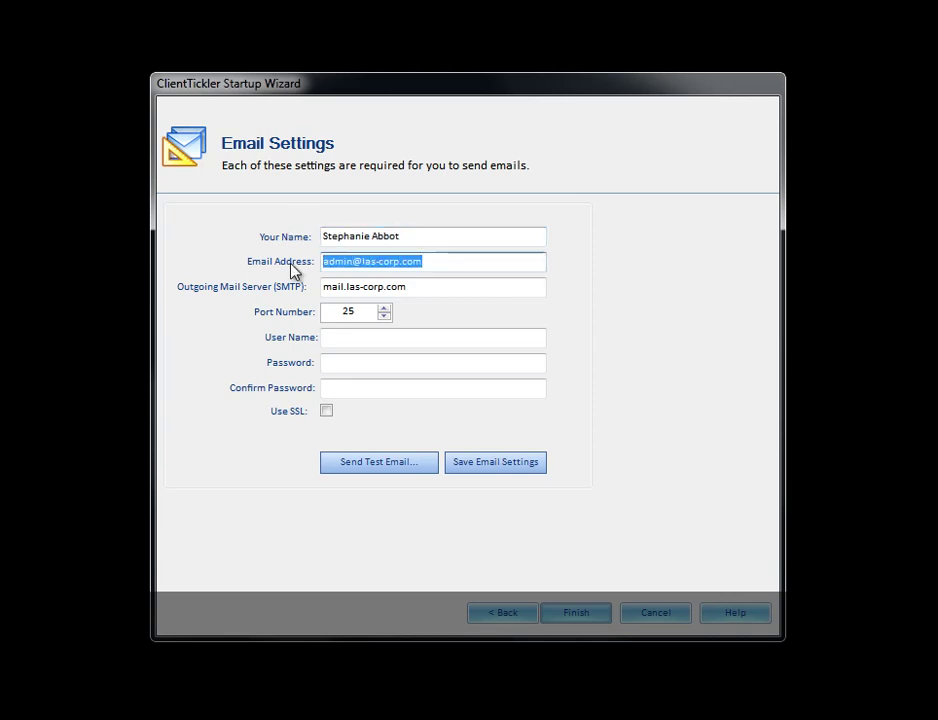
left_click_drag(441, 290, 297, 289)
left_click_drag(358, 306, 341, 310)
Enter the mail account user name, the password and its confirmation, and toggle Use SSL.
left_click(373, 339)
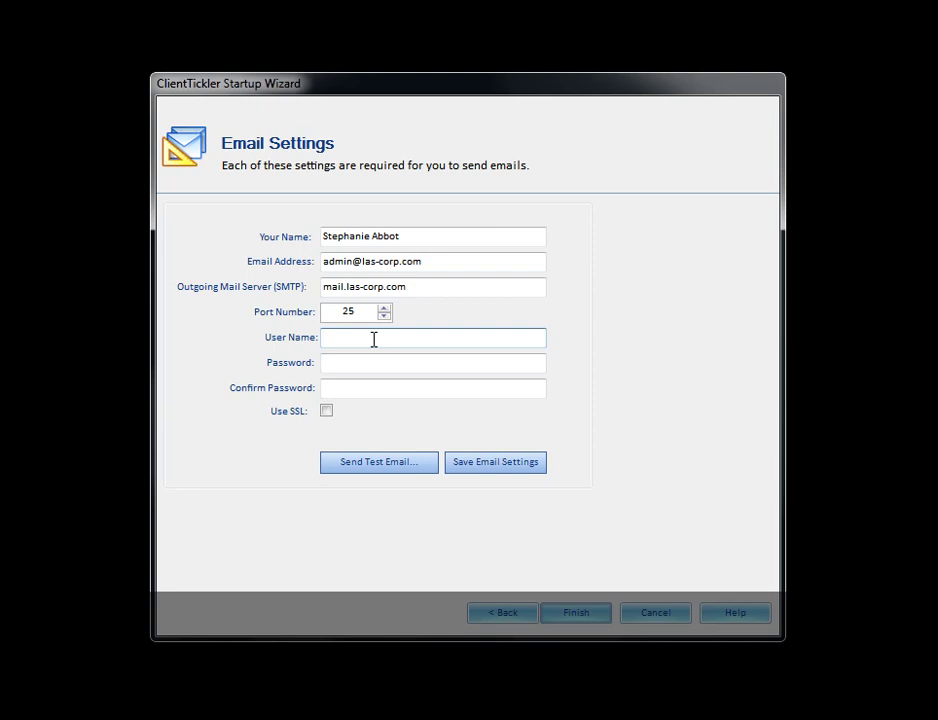
key("Tab")
type("********")
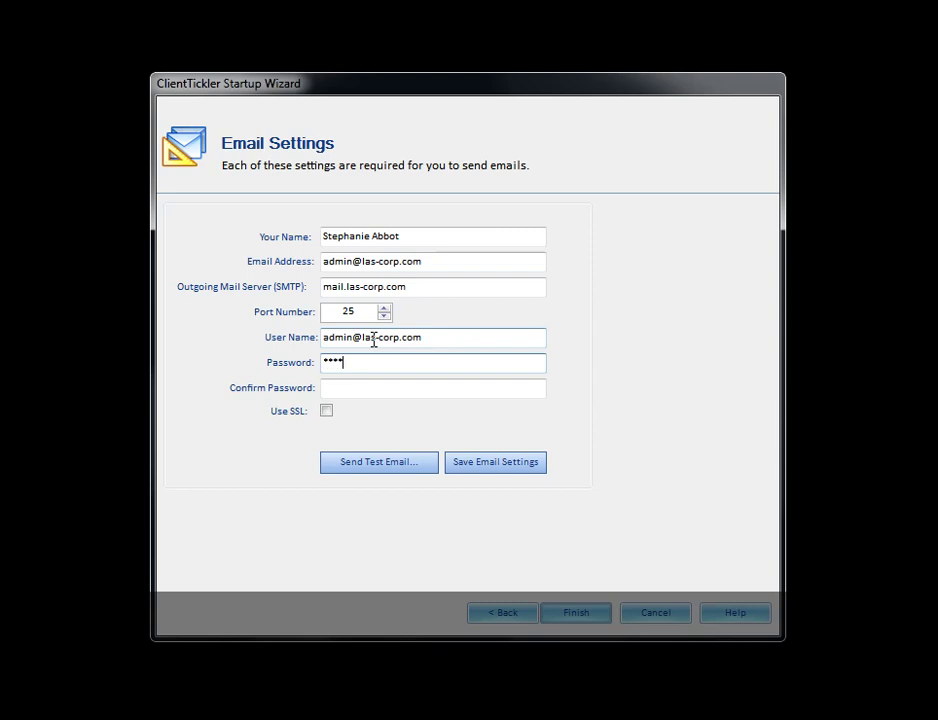
key("Tab")
type("********")
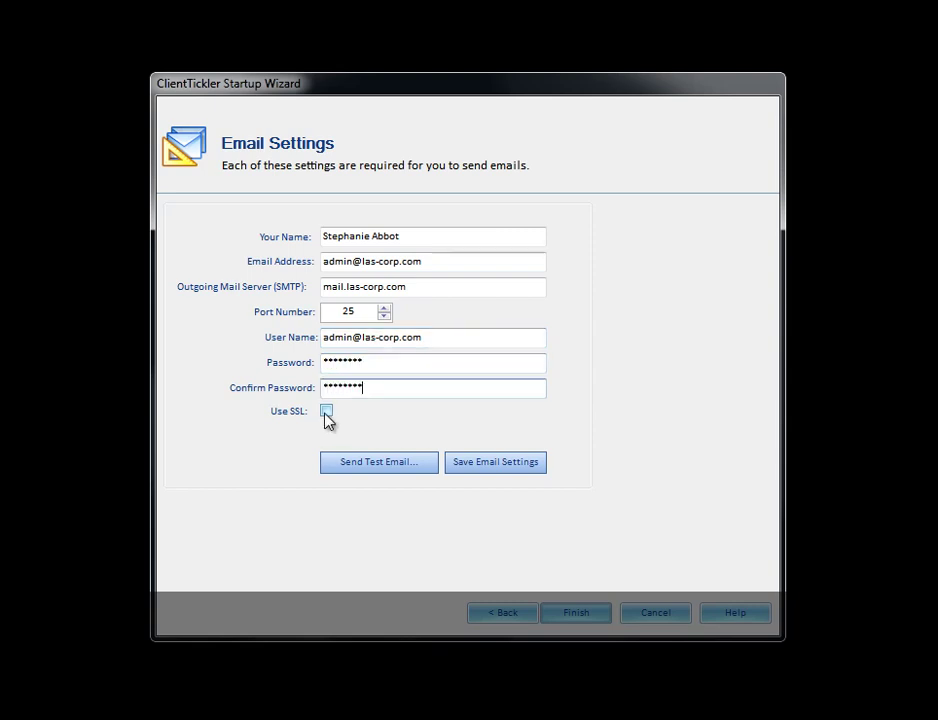
left_click(326, 412)
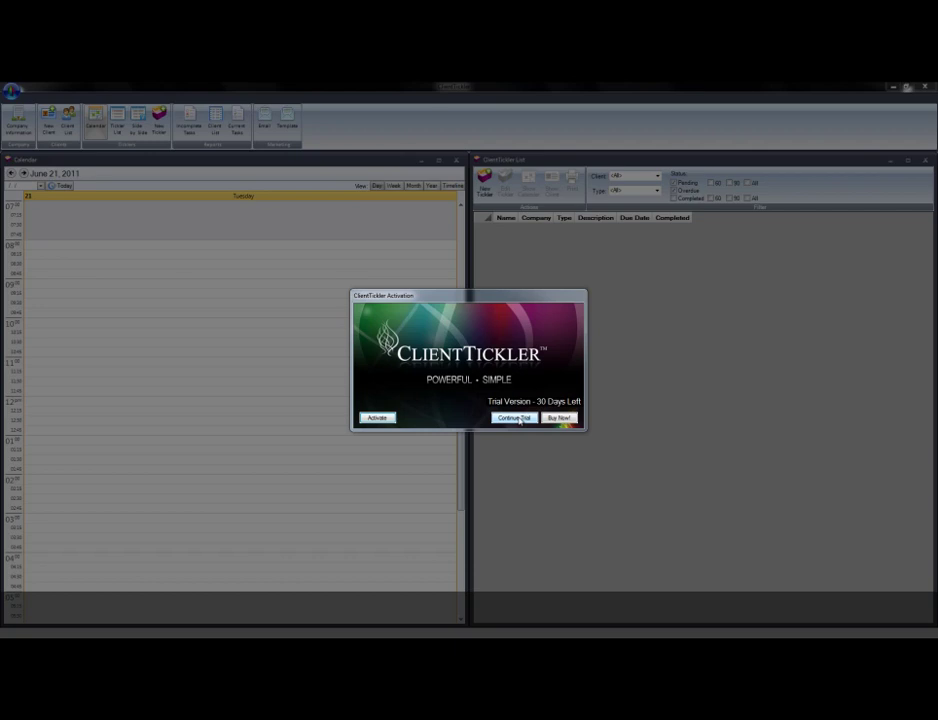
Continue the trial, start working in the main window, and open Help from the main menu.
left_click(517, 419)
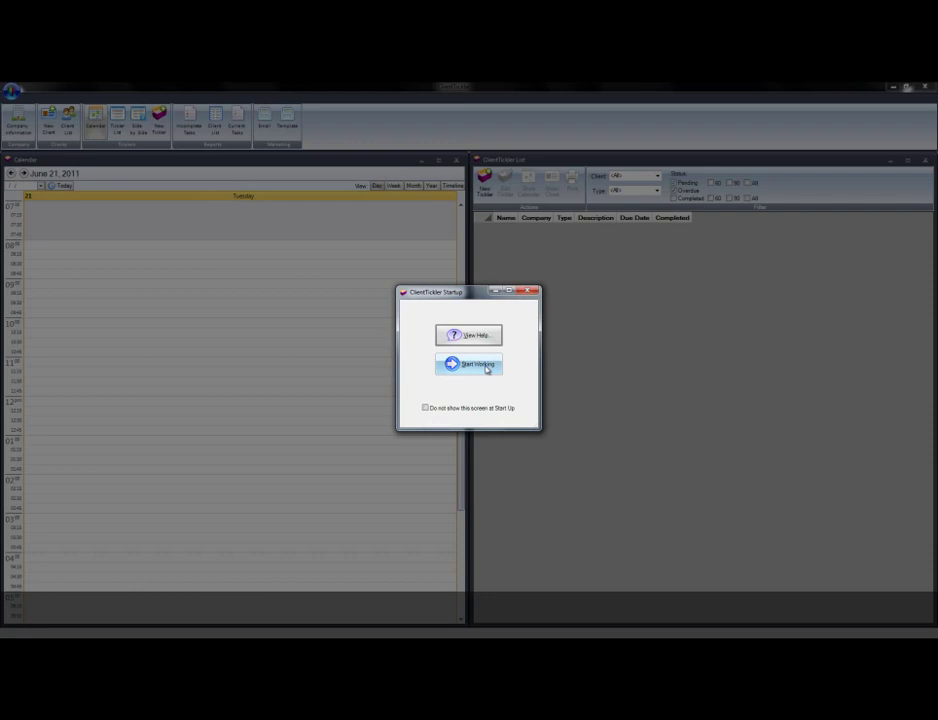
left_click(486, 366)
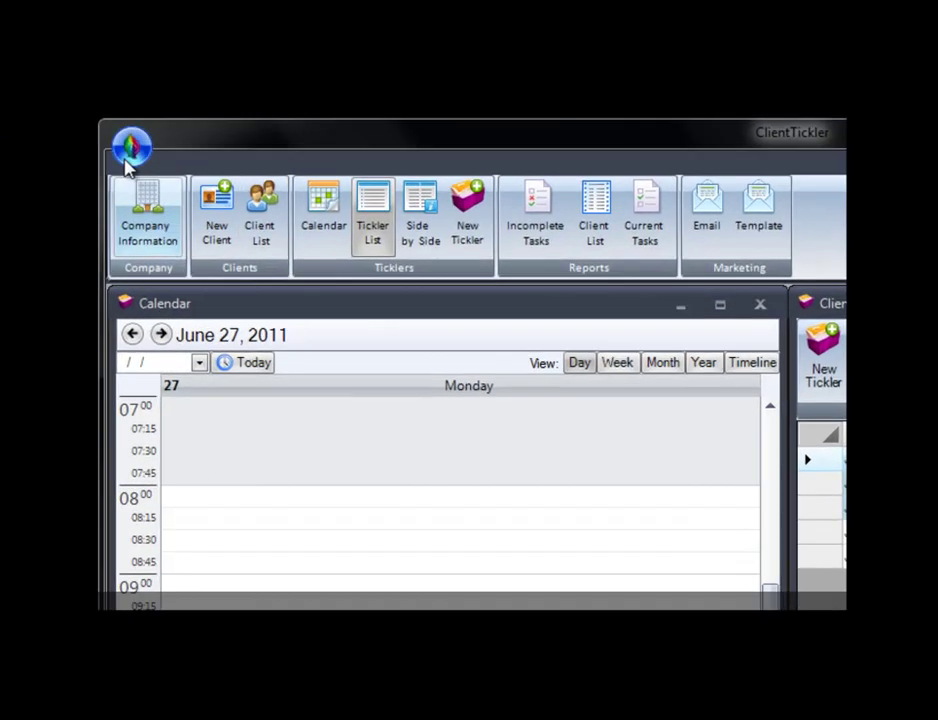
left_click(11, 91)
mouse_move(103, 184)
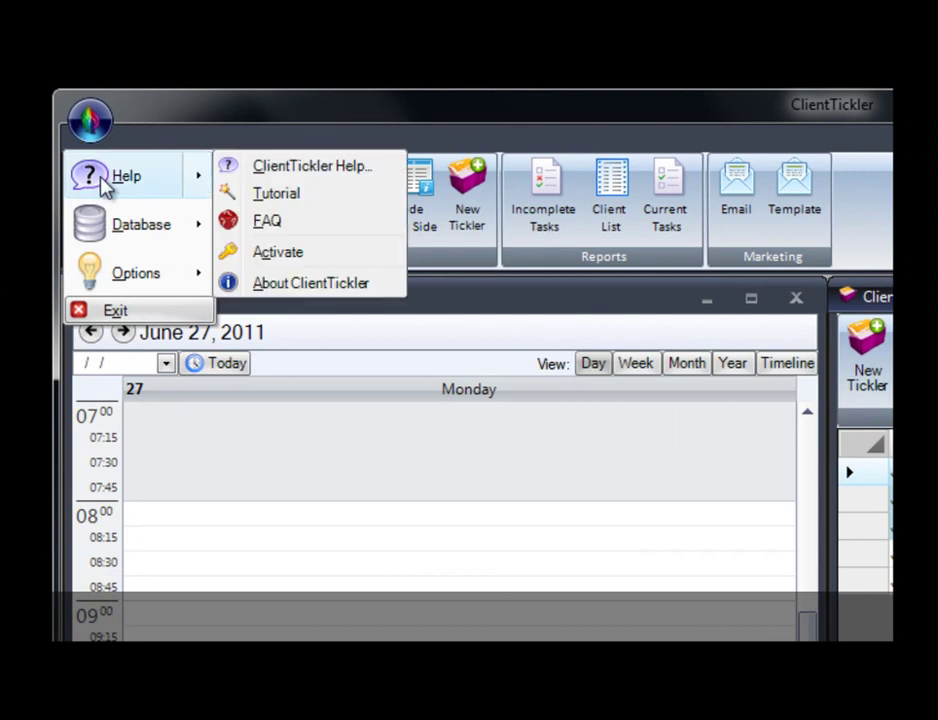
left_click(305, 170)
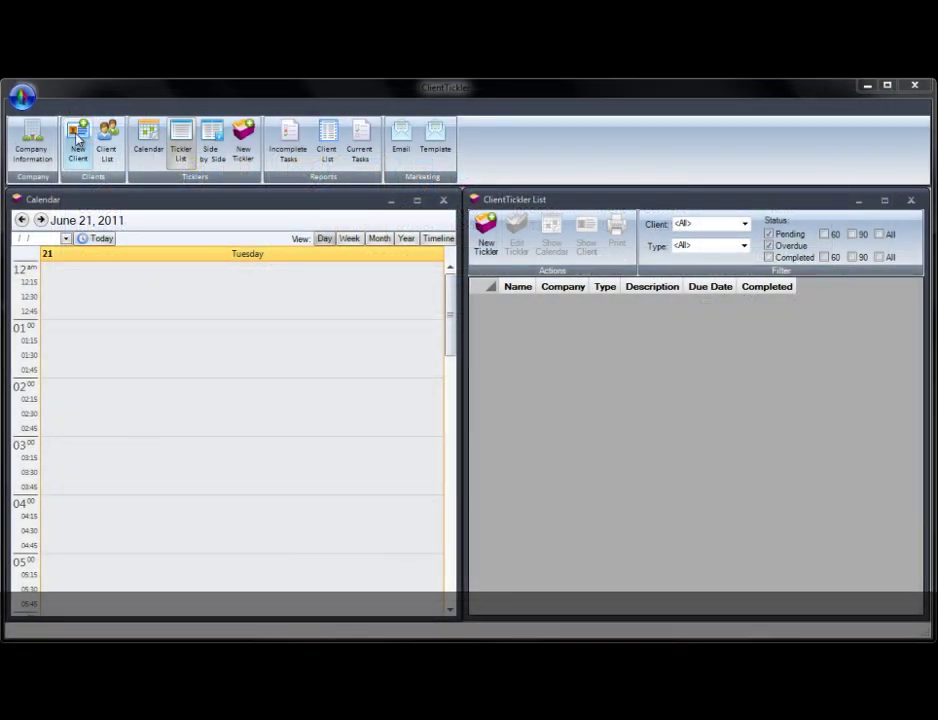
Add a client with name, company, title and birthdate, enable the birthday reminder, and choose a type.
left_click(78, 141)
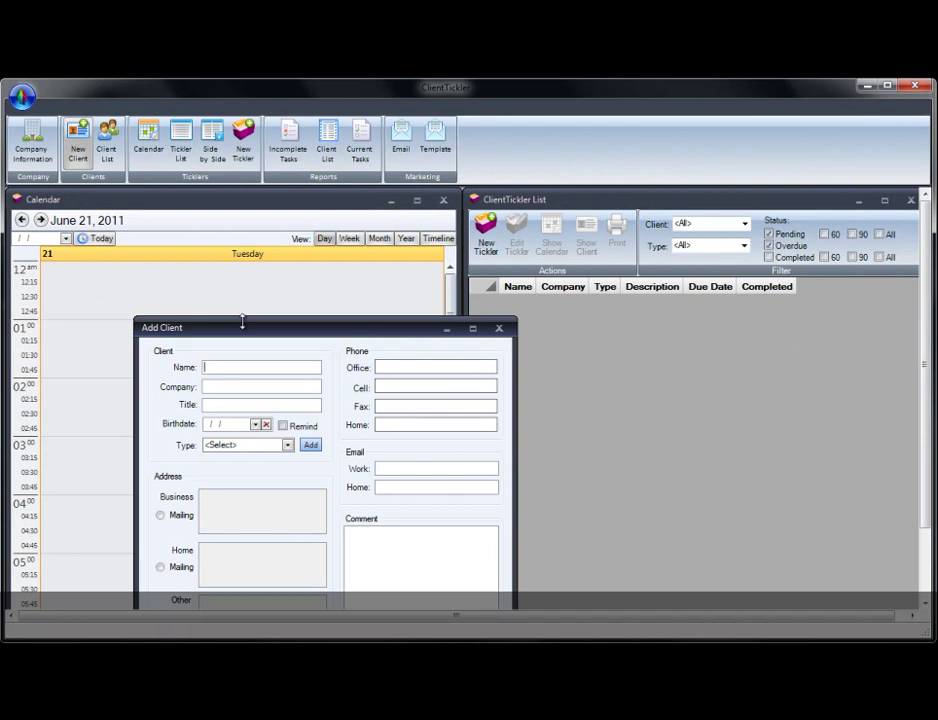
left_click_drag(245, 327, 240, 255)
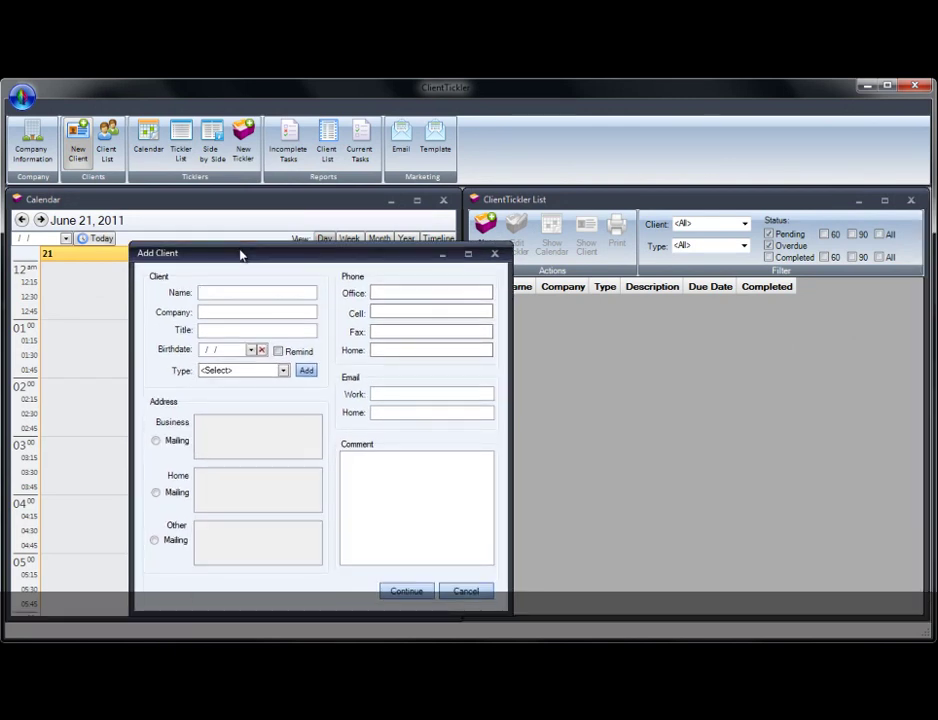
type("John Doe")
key("Tab")
type("Compa")
key("Tab")
type("Title")
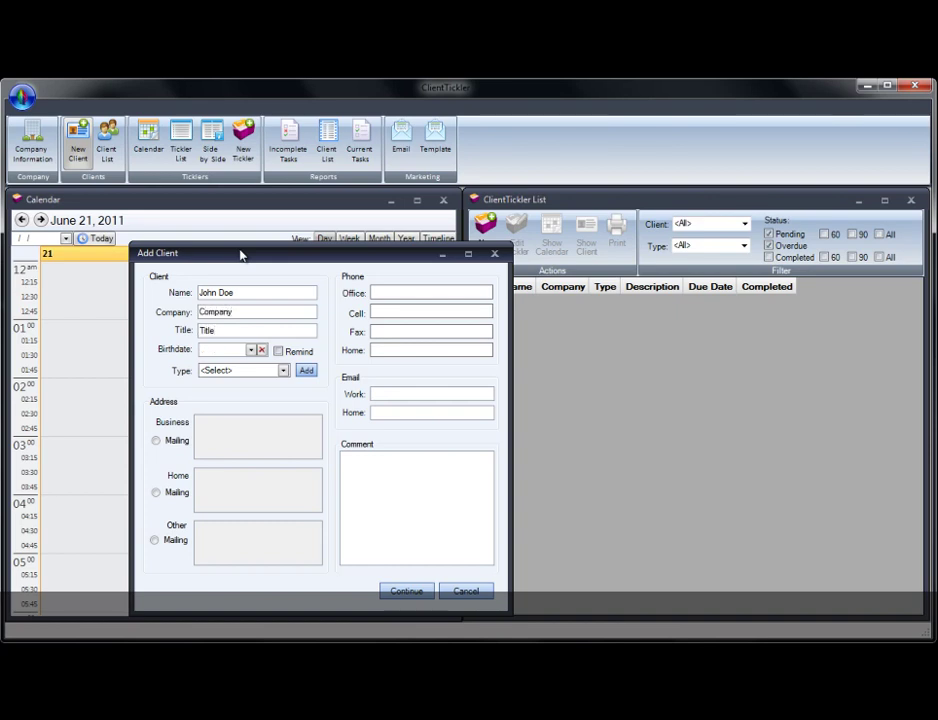
type("01")
type("01")
type("1960")
left_click(277, 351)
left_click(284, 371)
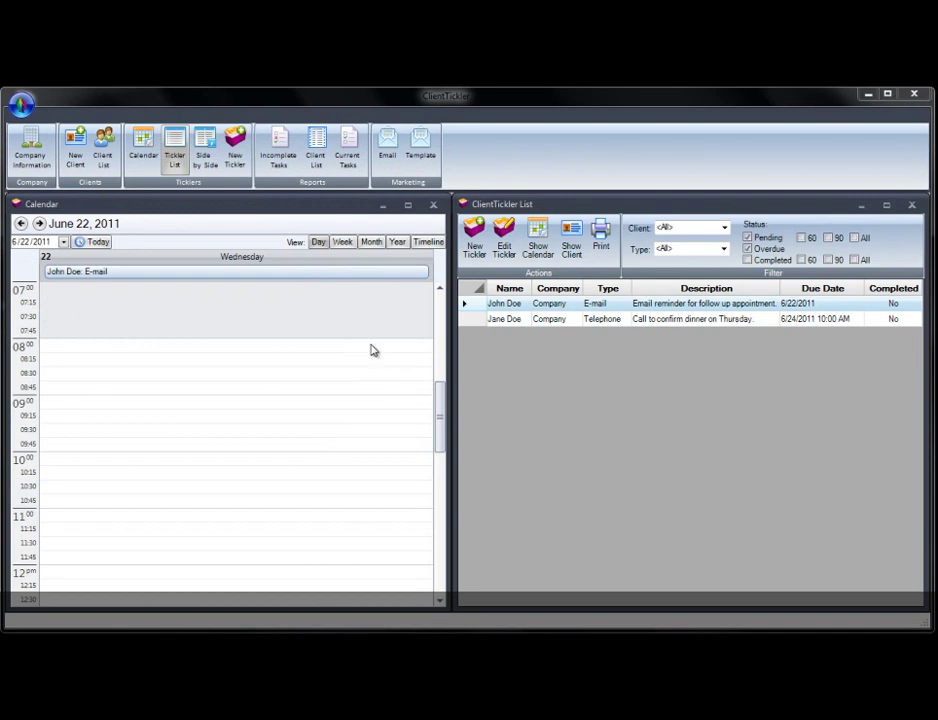
Cycle the calendar through Week, Month and Year views, ending on the June 2011 month.
left_click(342, 243)
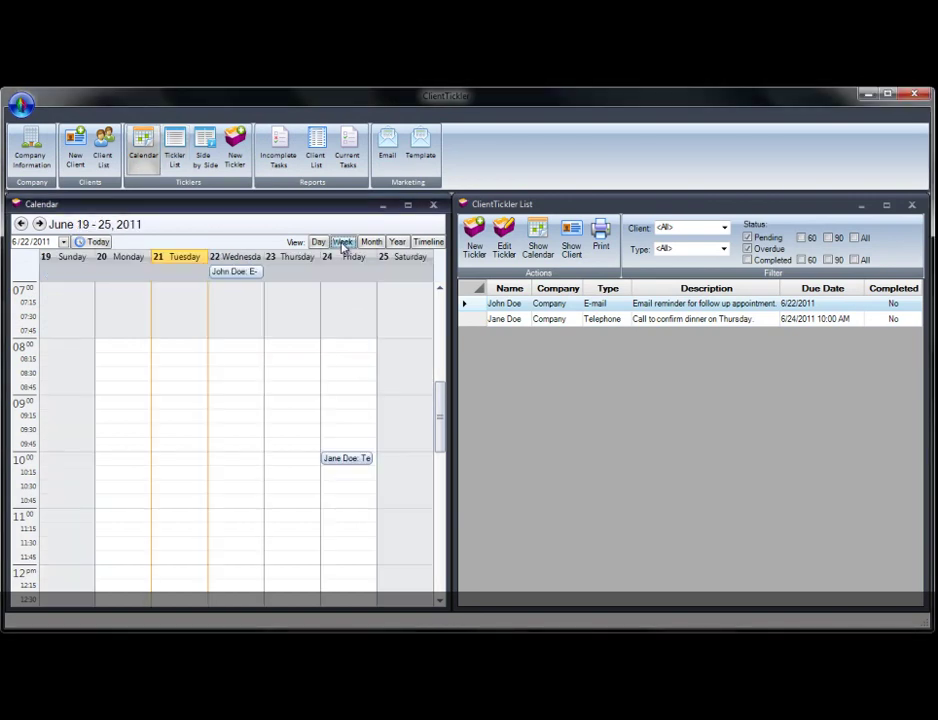
left_click(370, 243)
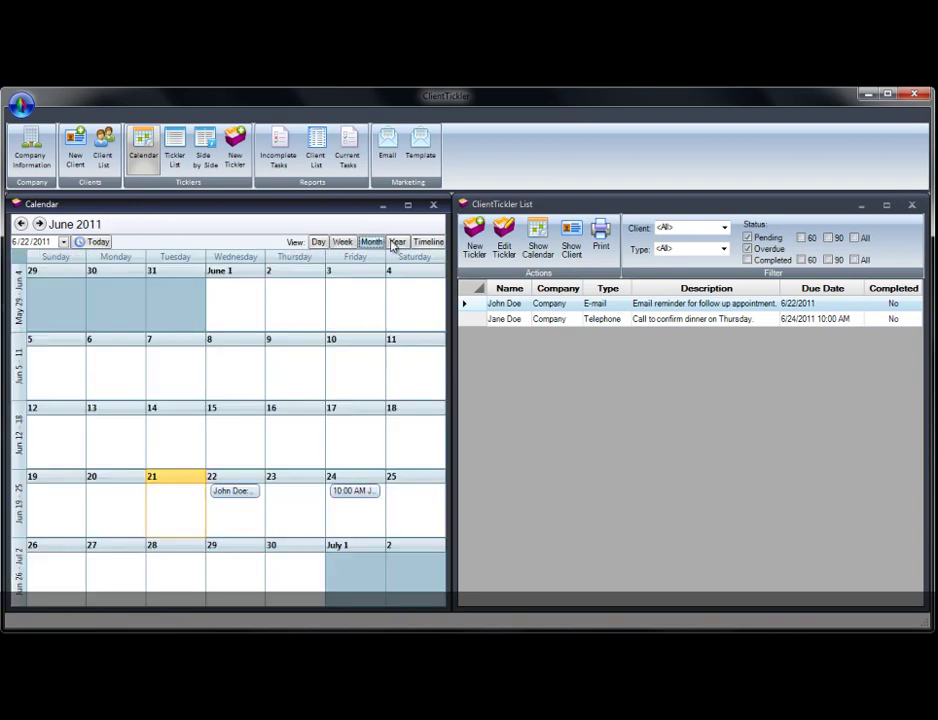
left_click(399, 243)
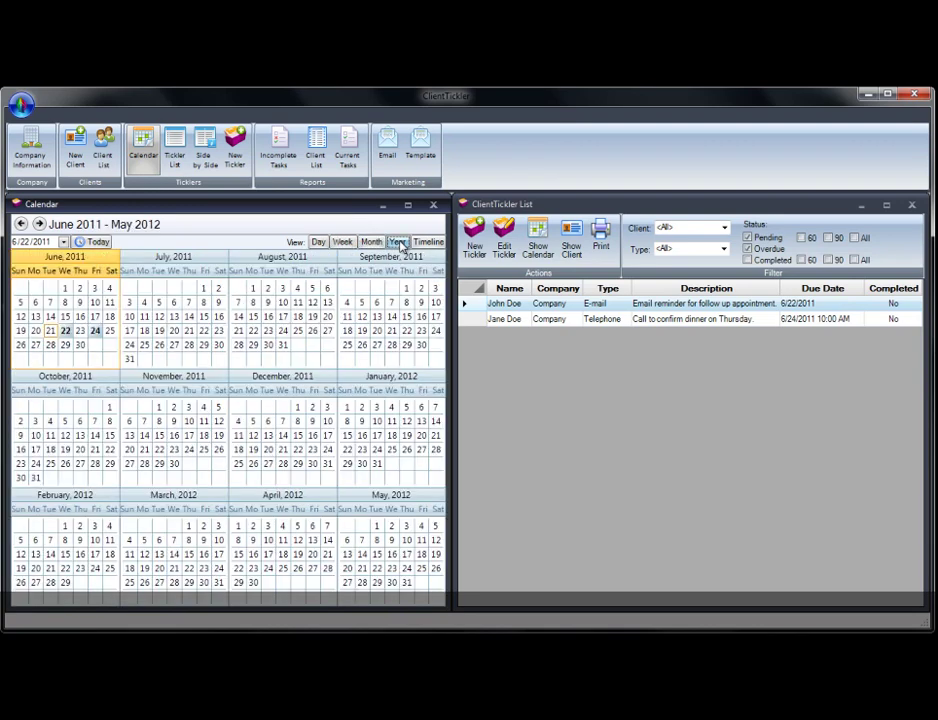
left_click(371, 243)
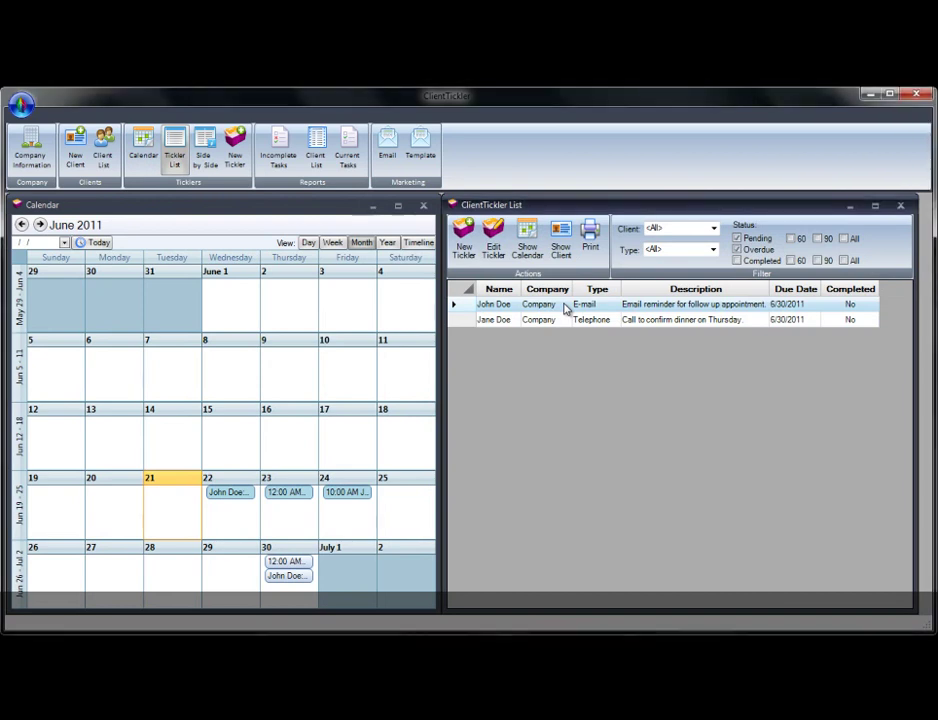
Mark the E-mail tickler completed and reschedule its next due date to June 30, 2011.
double_click(565, 308)
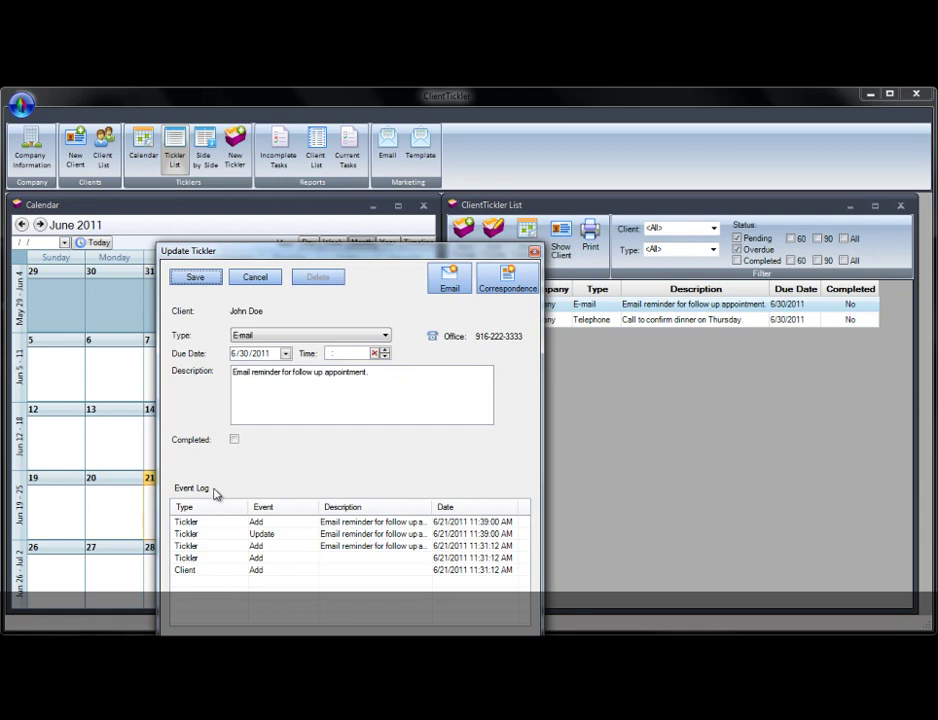
left_click(235, 440)
left_click(355, 462)
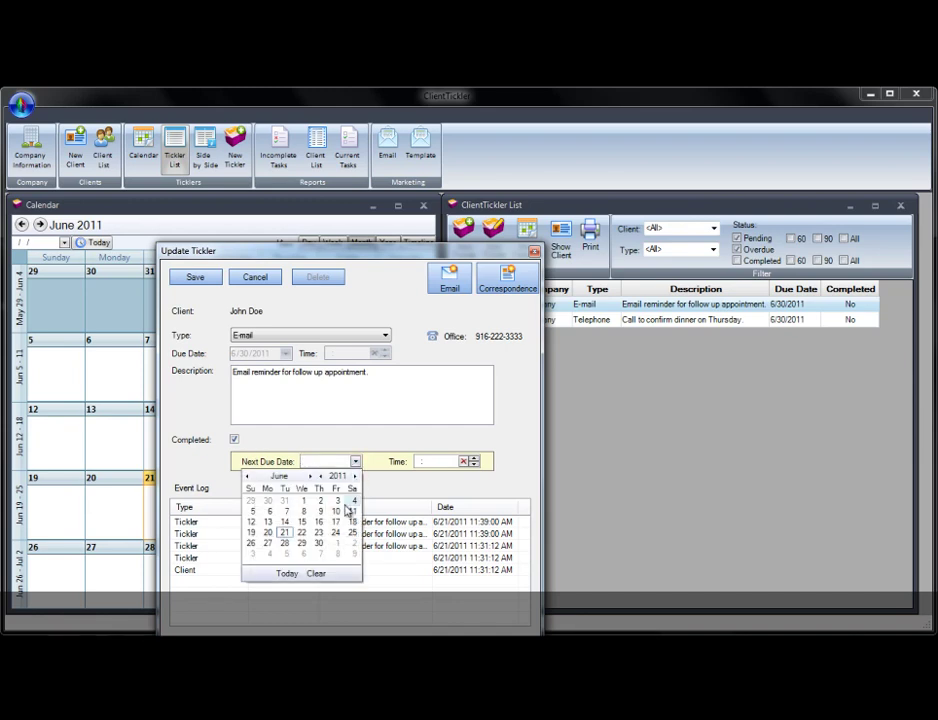
left_click(319, 543)
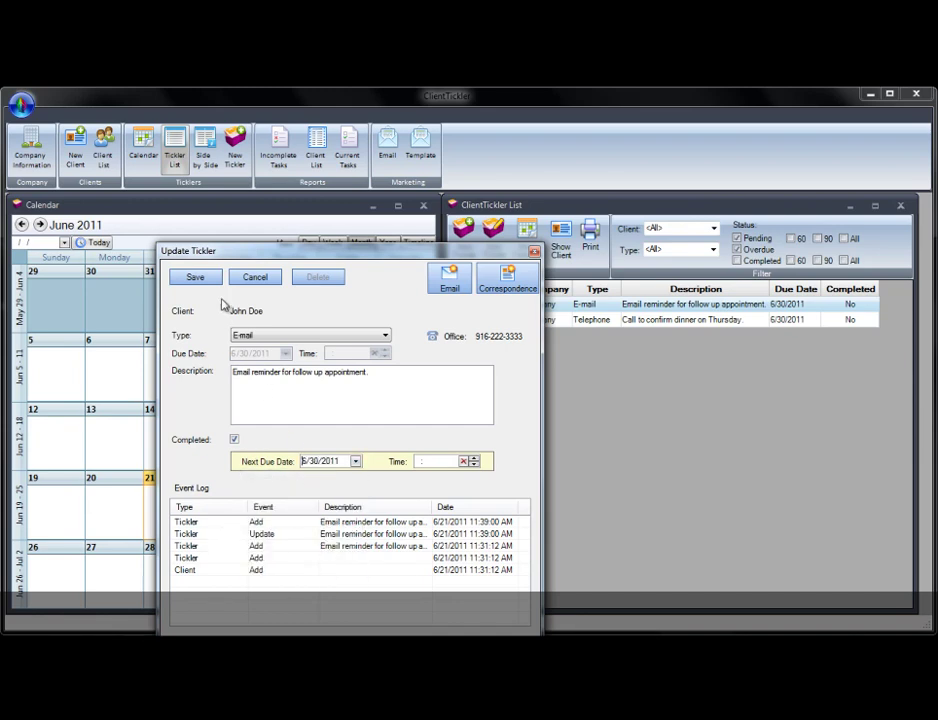
left_click(195, 277)
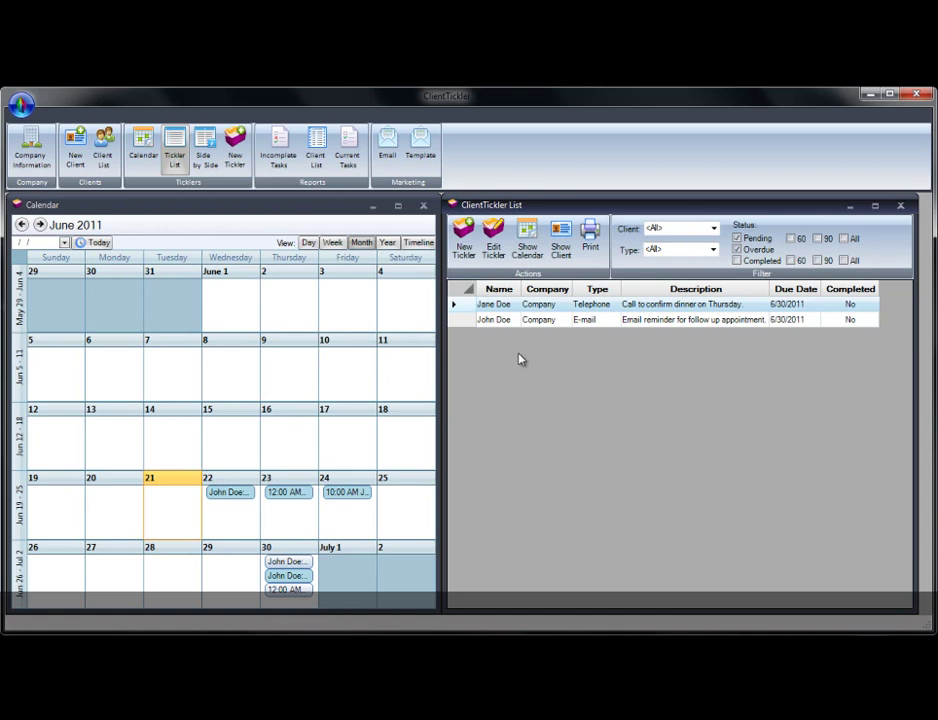
left_click(757, 238)
left_click(795, 238)
left_click(817, 238)
left_click(843, 238)
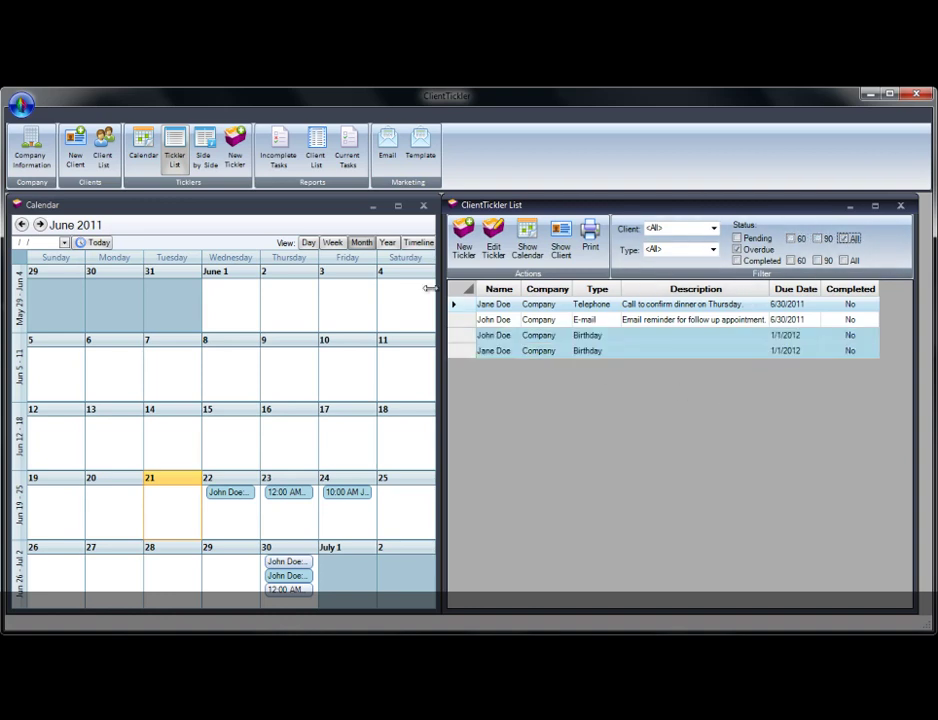
left_click(285, 145)
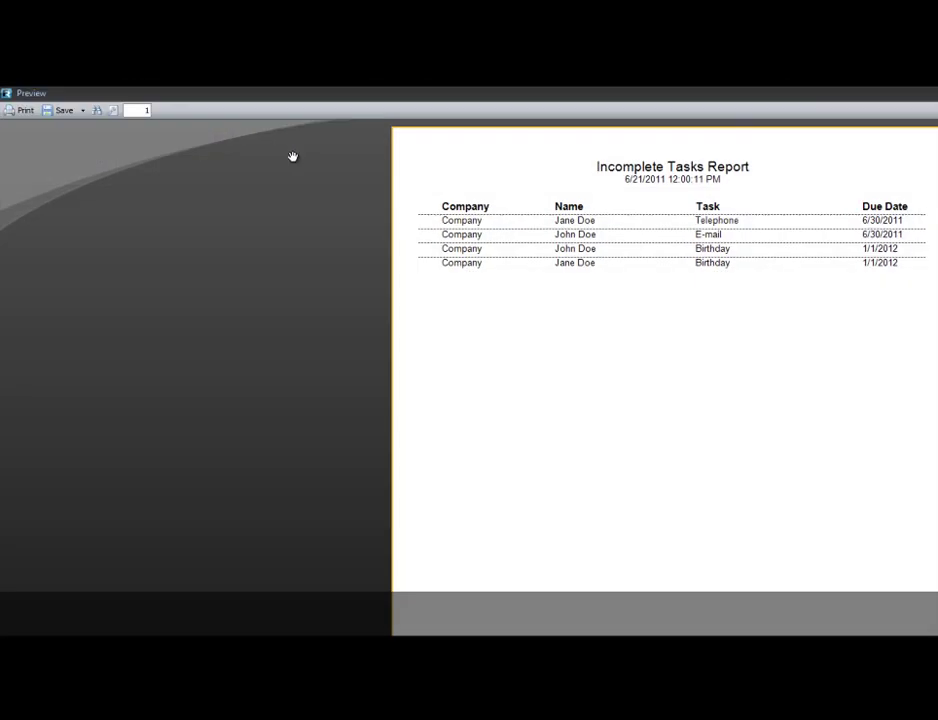
key("alt+F4")
left_click(318, 150)
key("alt+F4")
left_click(352, 148)
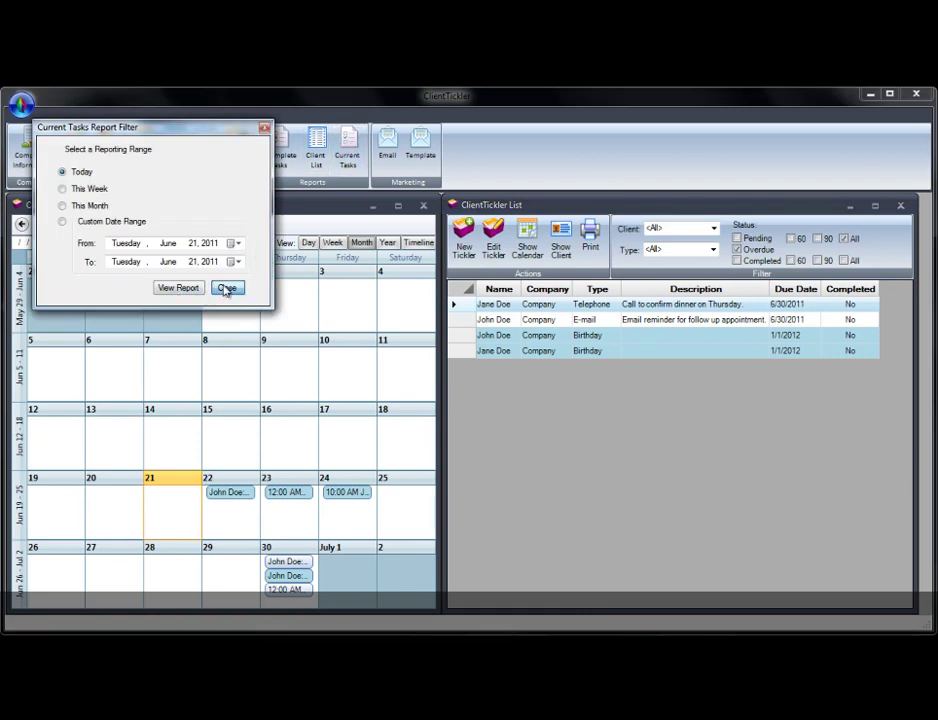
left_click(226, 288)
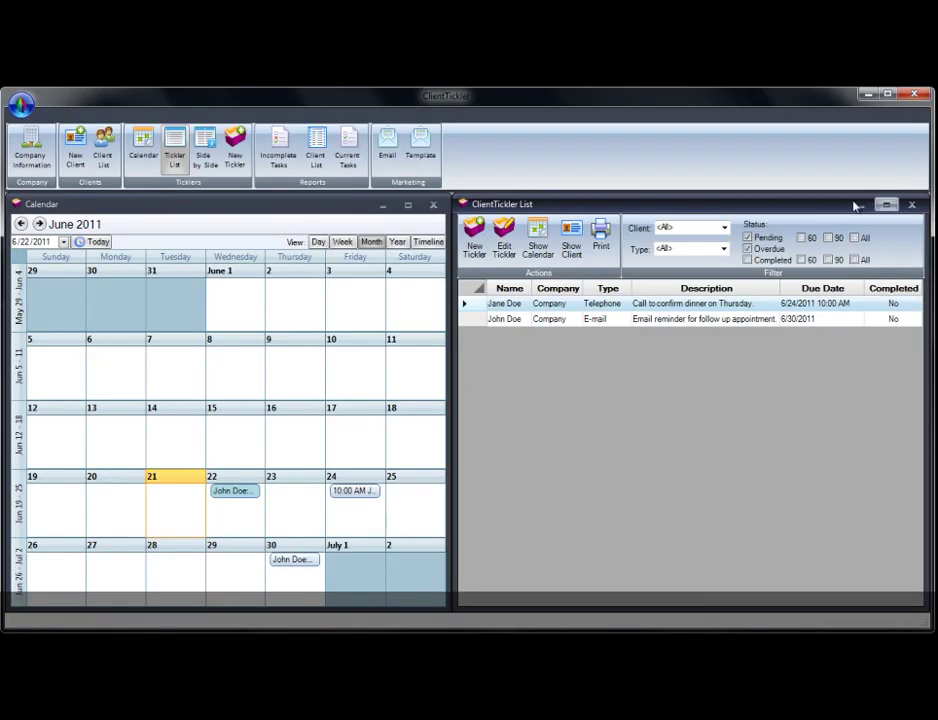
left_click(236, 145)
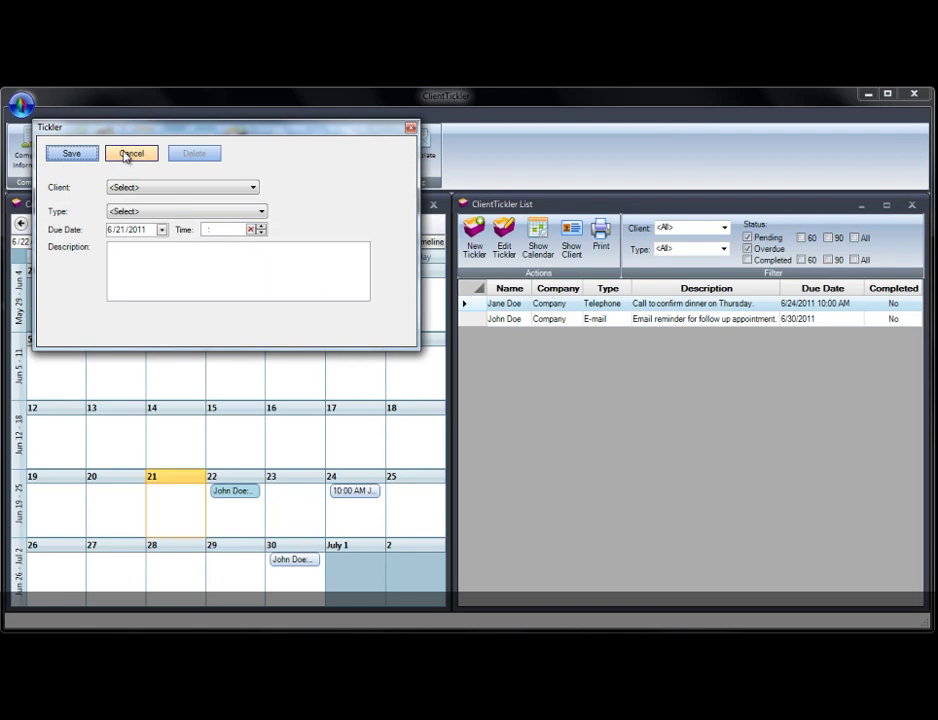
left_click(411, 131)
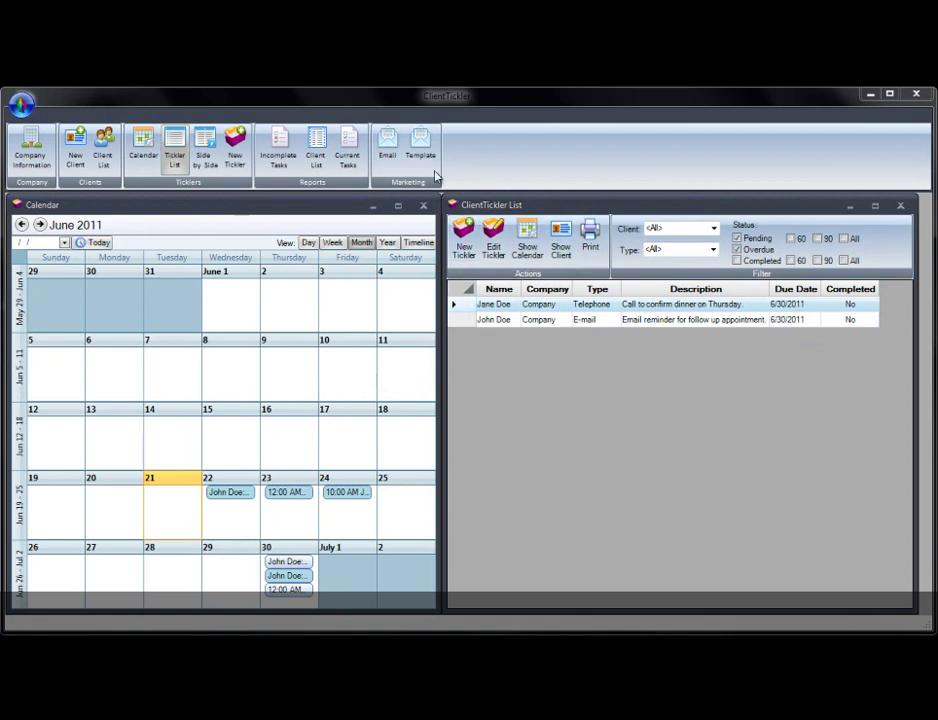
Start a new templated e-mail addressed to the first client picked from the contacts list.
left_click(426, 147)
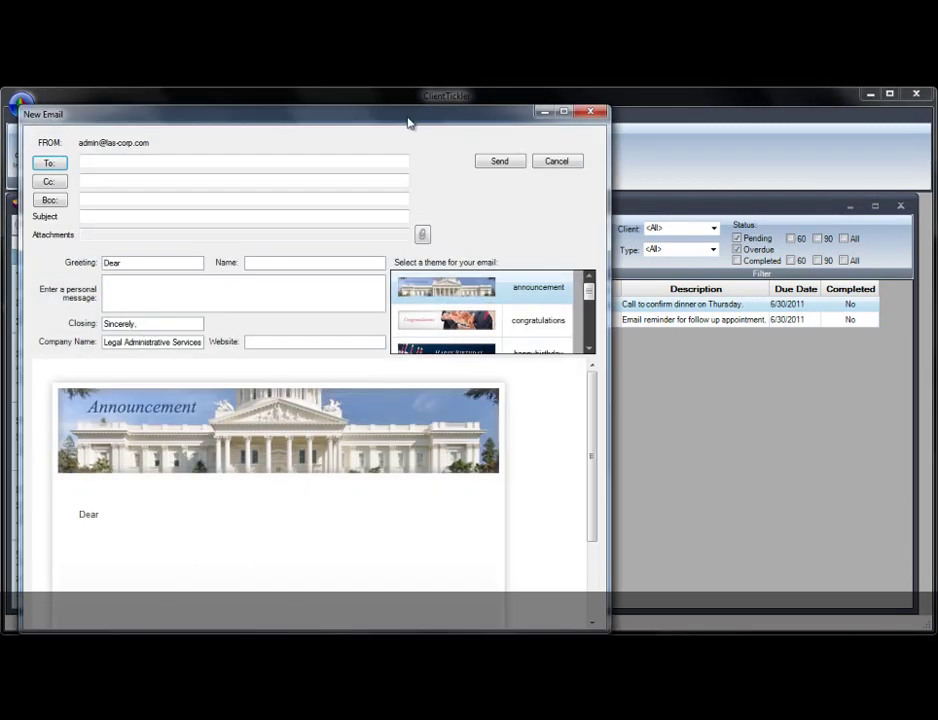
left_click_drag(410, 121, 559, 111)
left_click(205, 153)
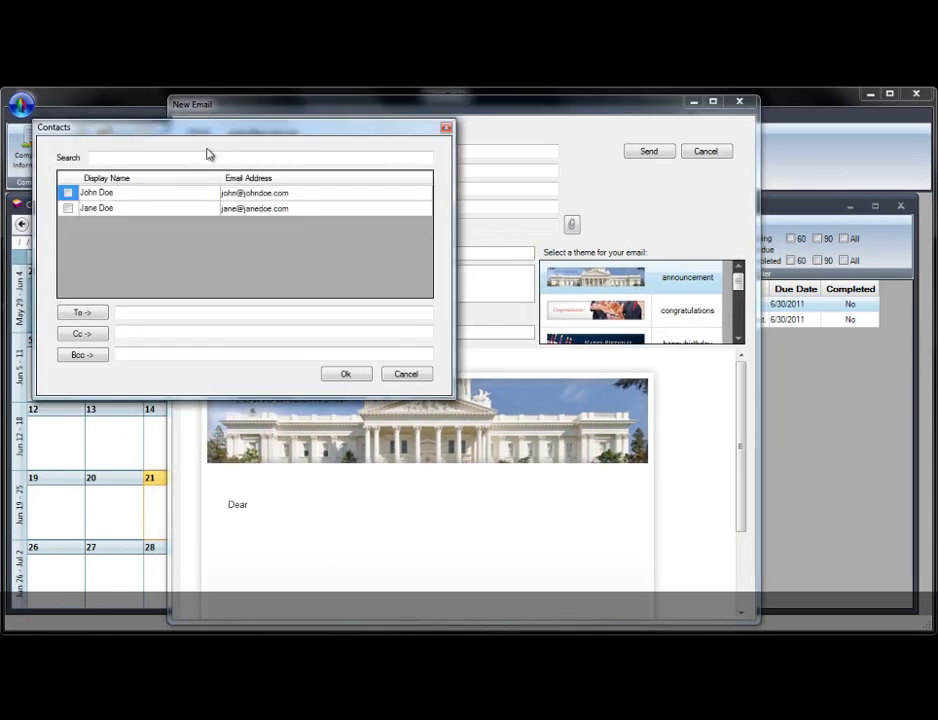
left_click(82, 312)
left_click(343, 374)
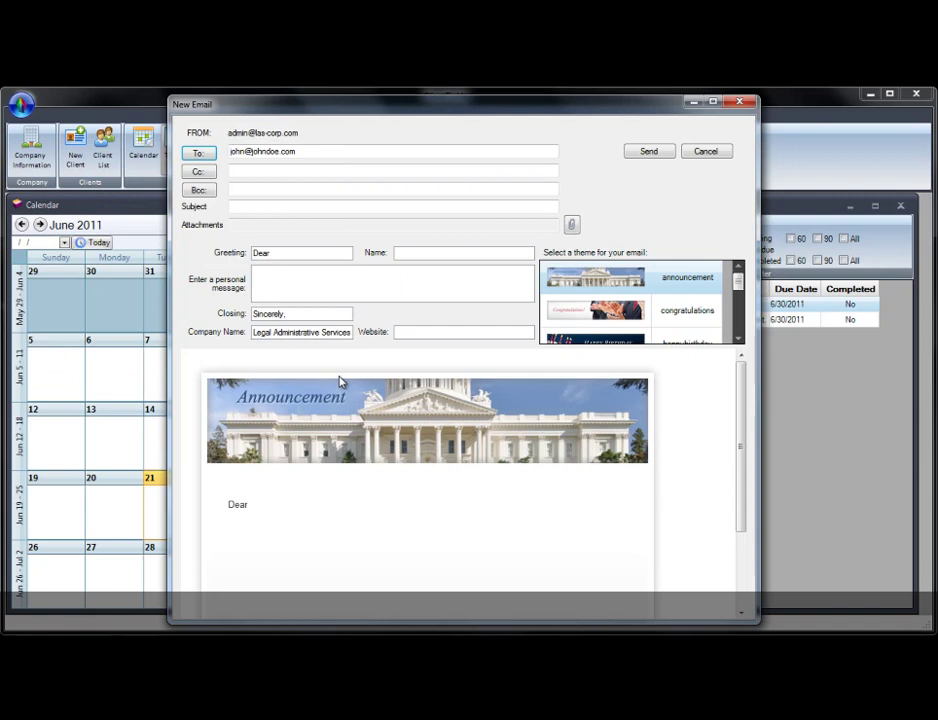
Add the client's first name to the greeting line and browse the theme list.
left_click(300, 190)
left_click(299, 253)
type("John")
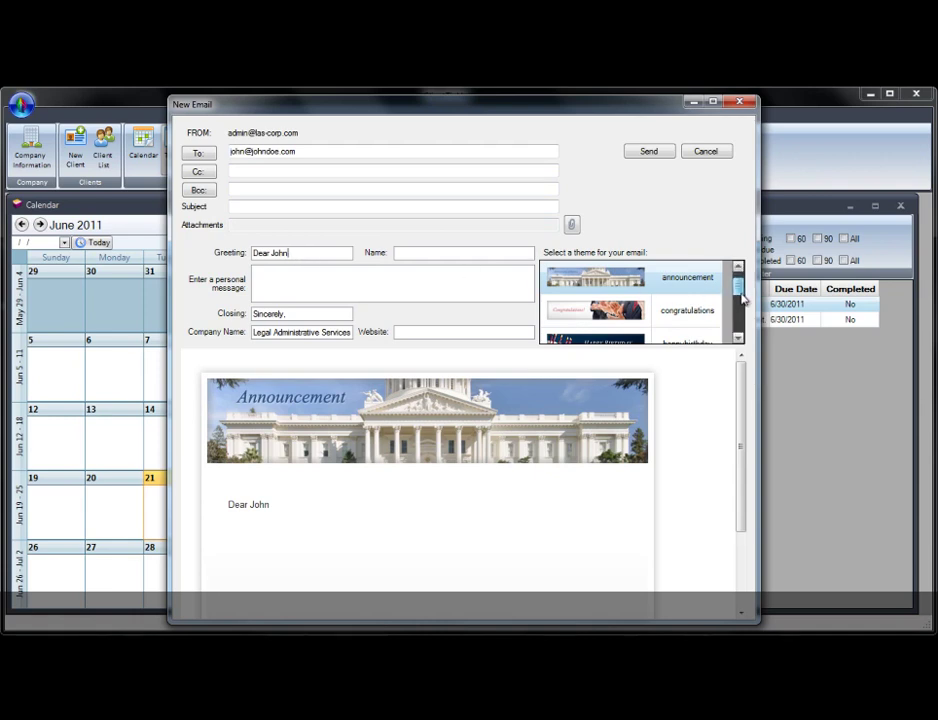
scroll(743, 298, "down", 4)
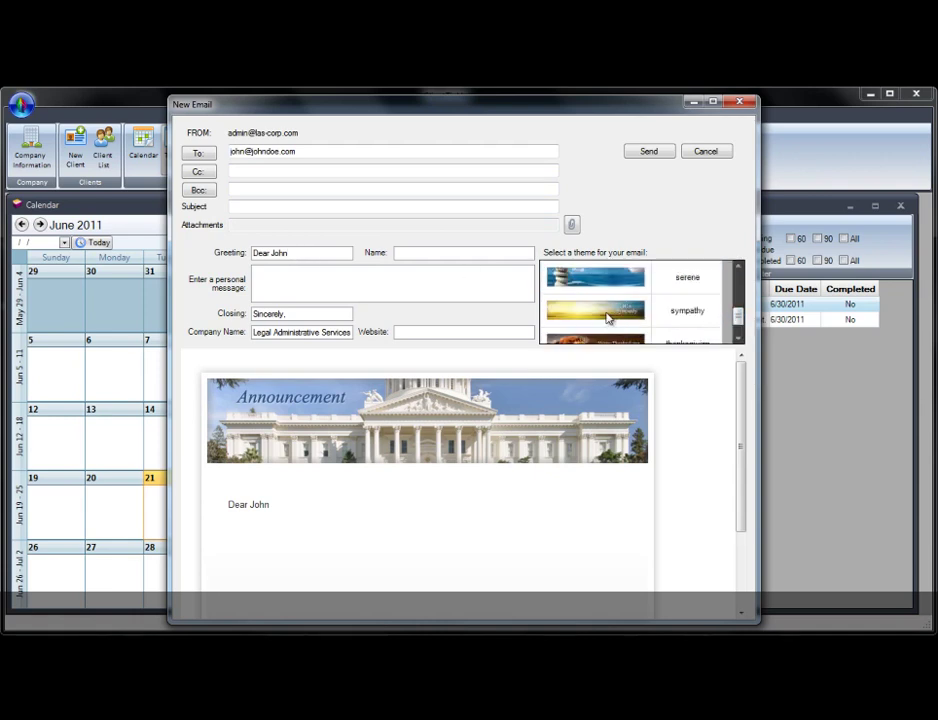
left_click(607, 318)
scroll(741, 307, "up", 1)
scroll(741, 307, "up", 1)
Apply the happybirthday theme, write 'Wishing you a happy birthday this year.', then cancel the e-mail.
left_click(600, 308)
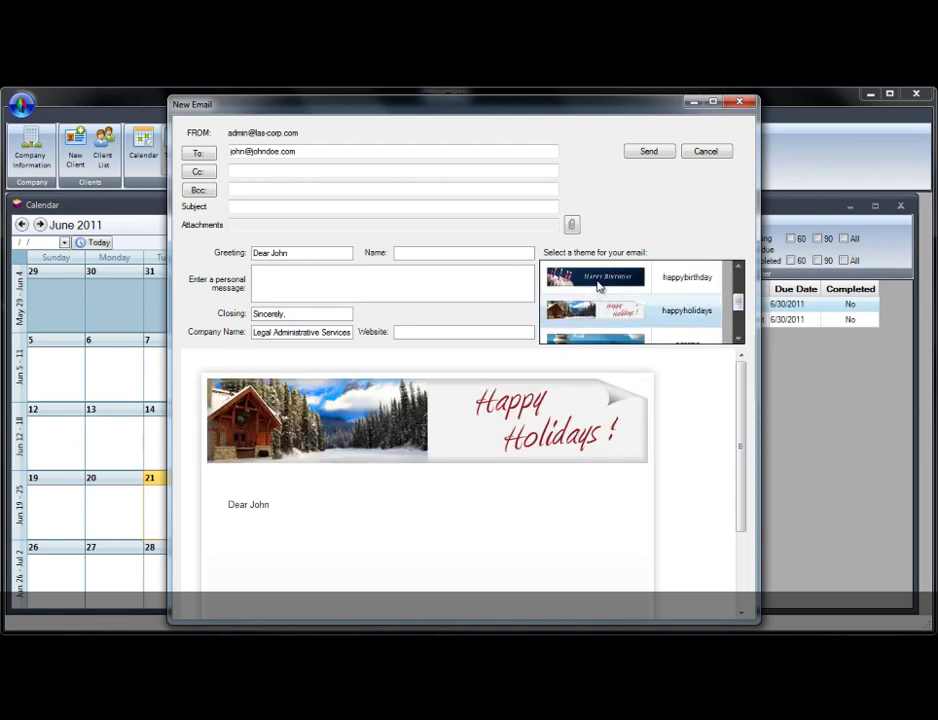
left_click(598, 280)
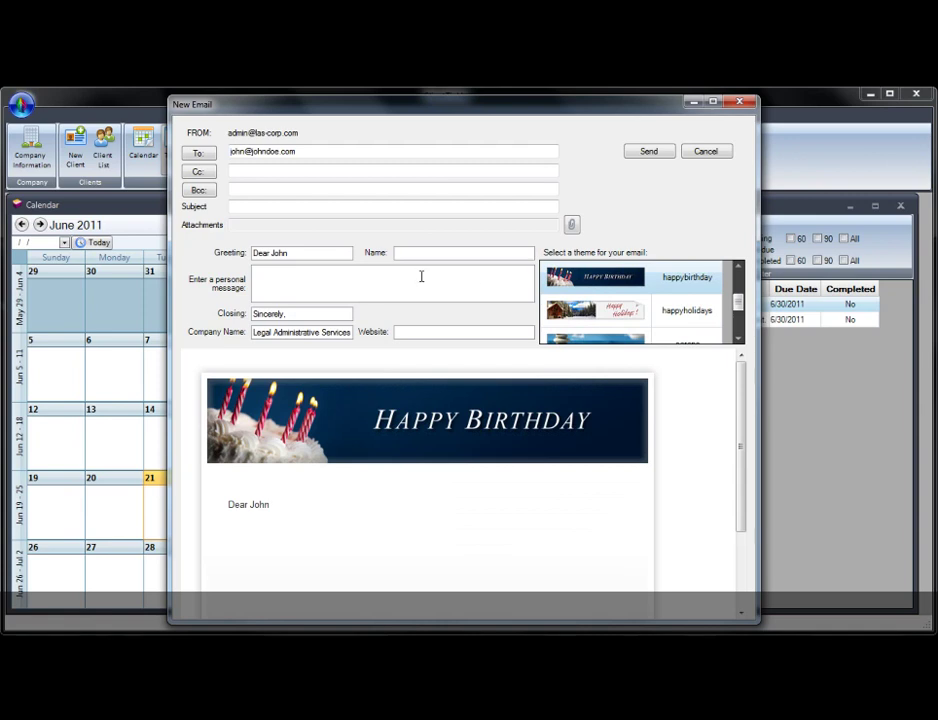
type("Wishing you a happy birthday this year.")
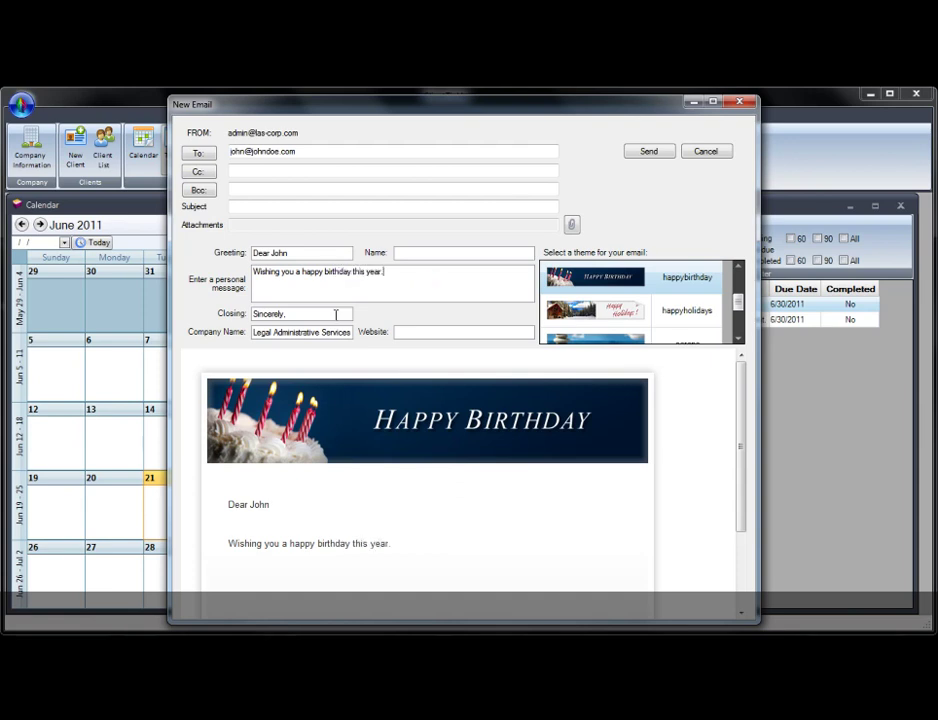
type("s")
mouse_move(741, 450)
left_mouse_down()
mouse_move(743, 540)
mouse_move(735, 410)
left_mouse_up()
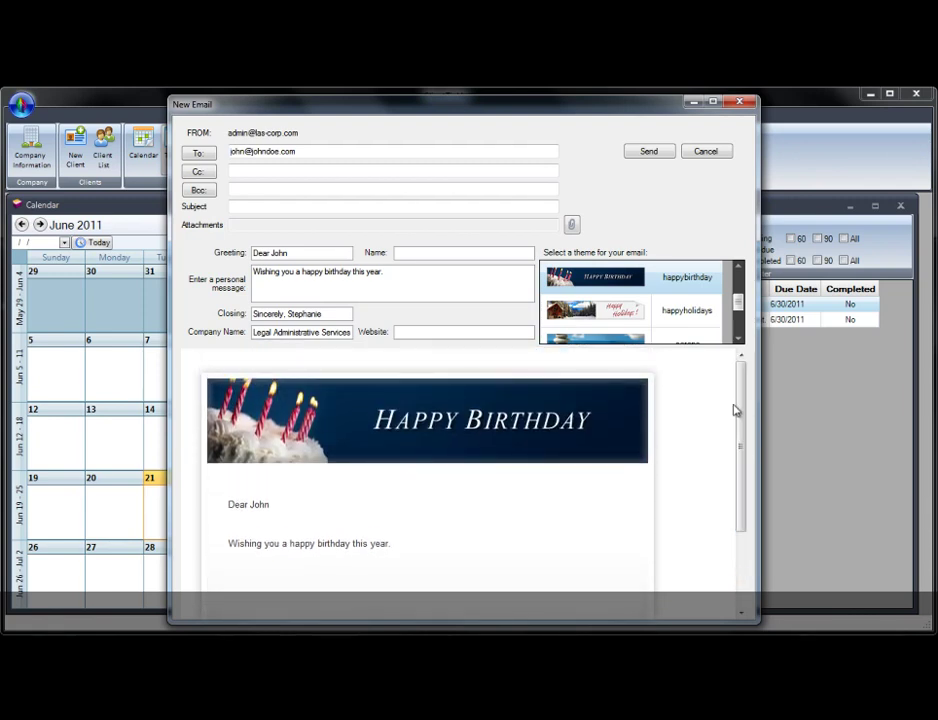
left_click(708, 152)
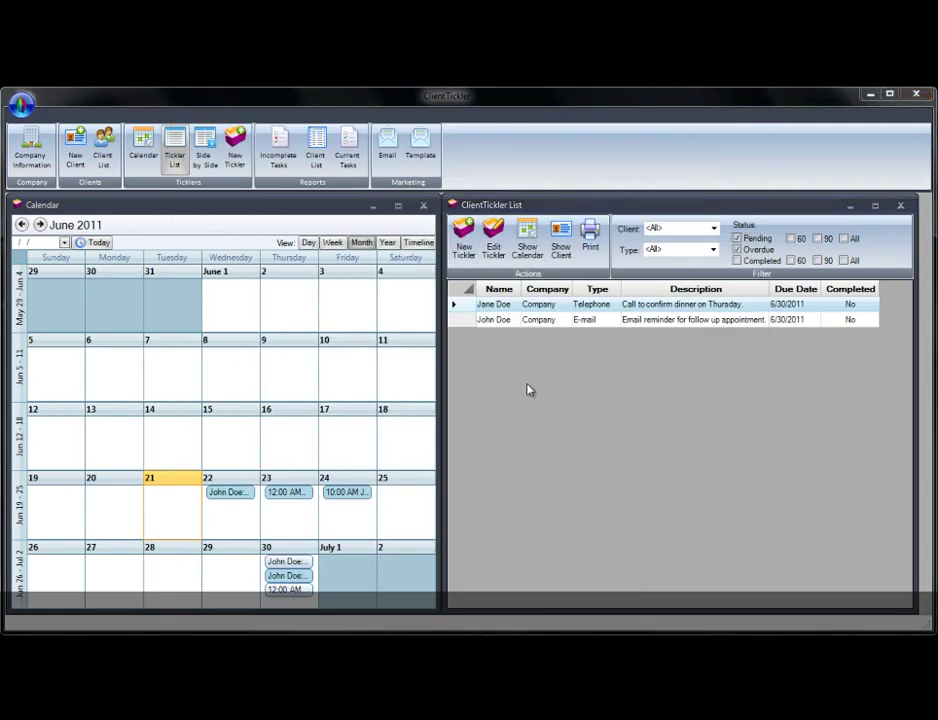
Look over the Help, Database and Options entries in the application menu, then choose Exit.
left_click(22, 104)
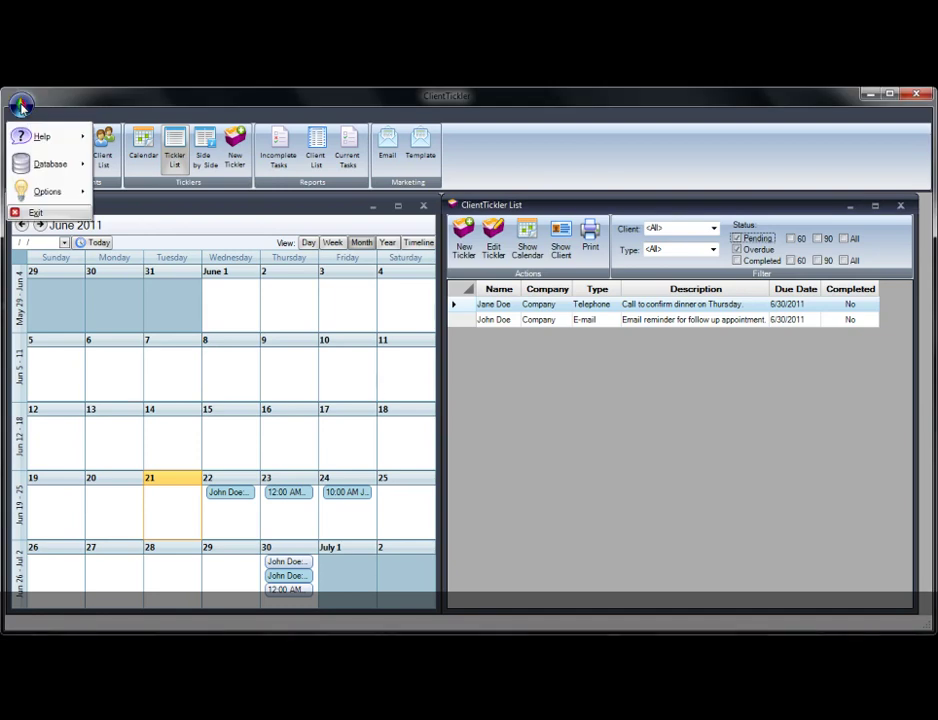
mouse_move(45, 141)
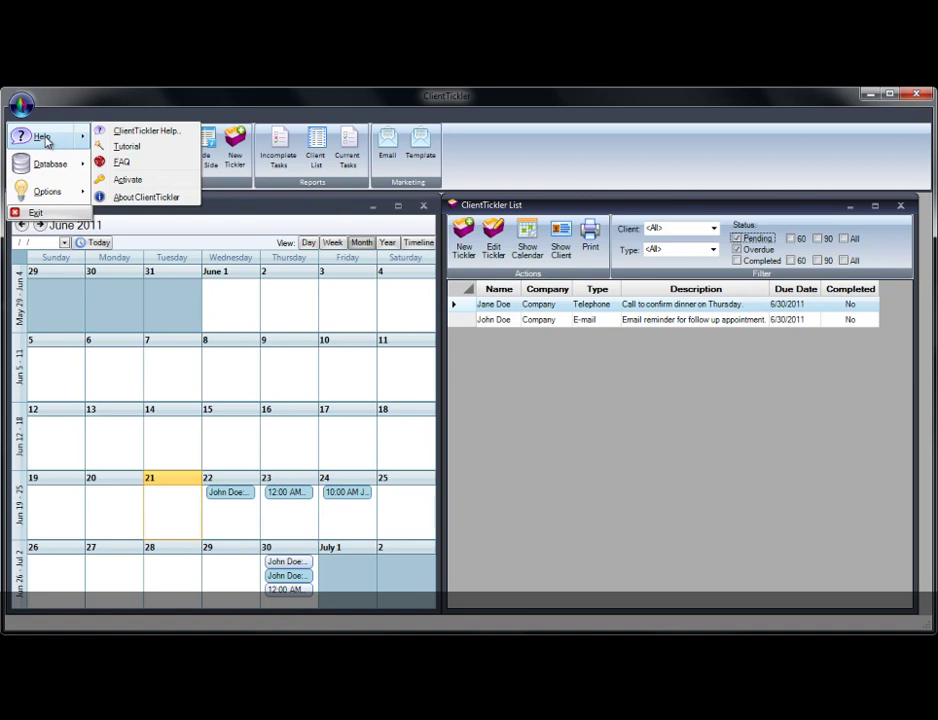
mouse_move(53, 167)
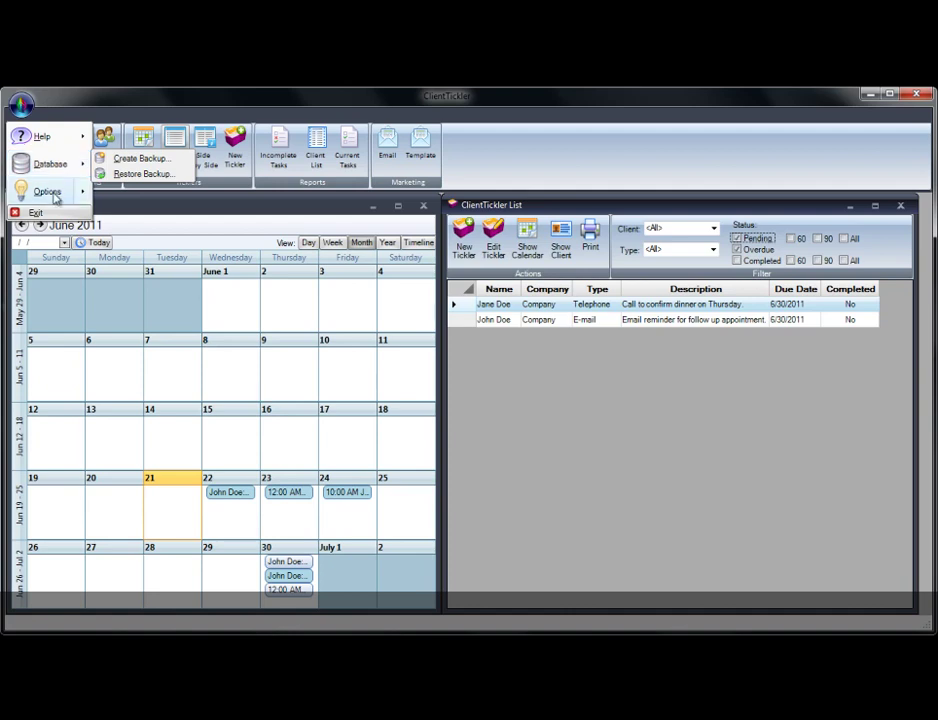
mouse_move(54, 196)
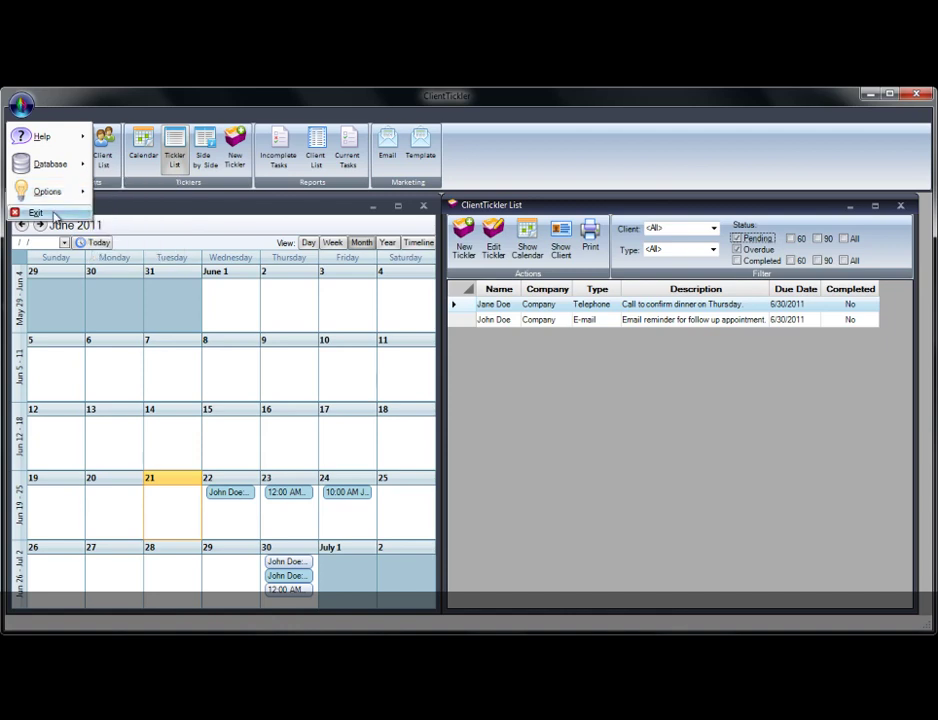
left_click(36, 213)
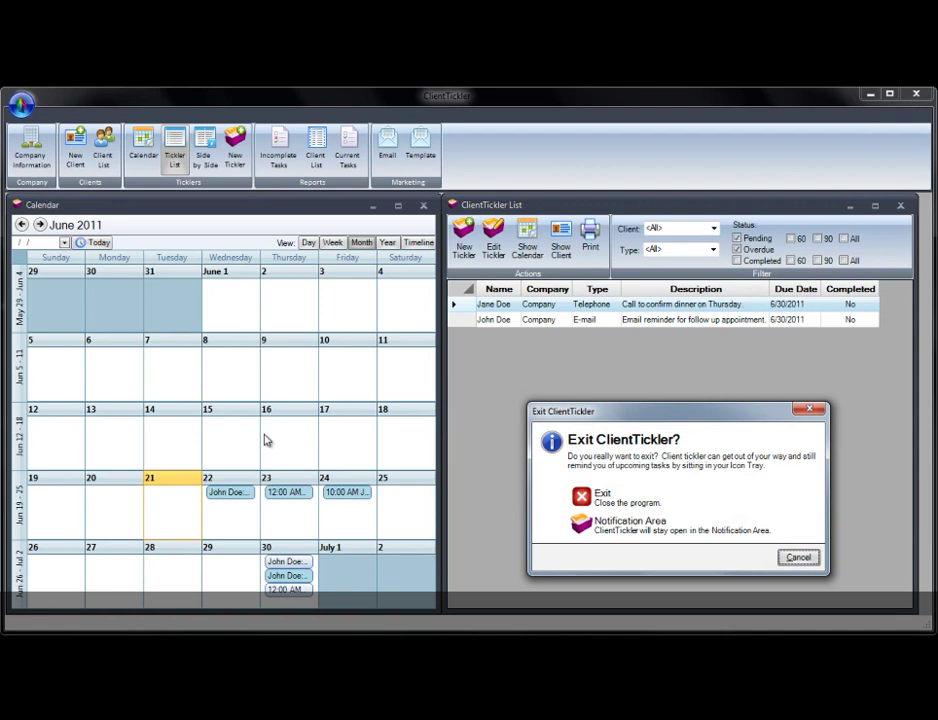